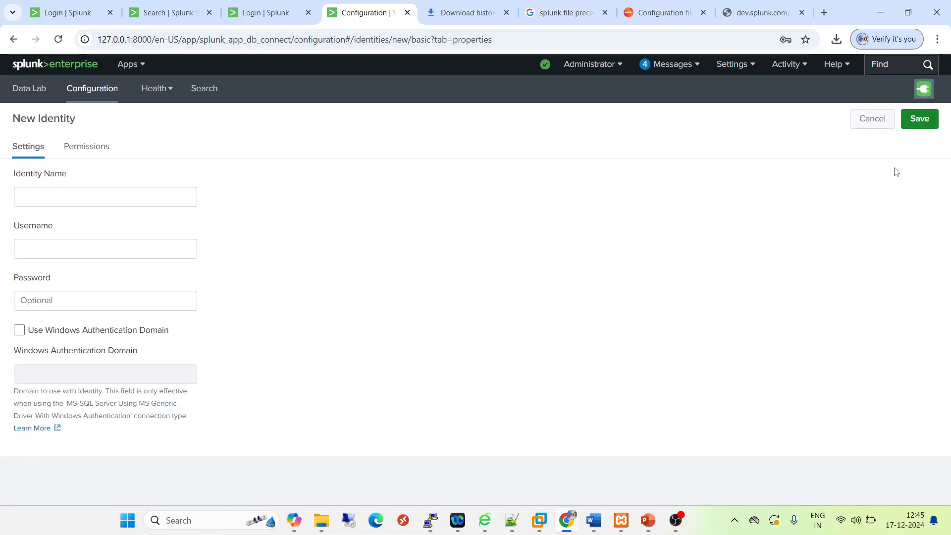
Name the new identity test_ident and set its username to splunk
{"action": "left_click", "coordinate": [125, 196]}
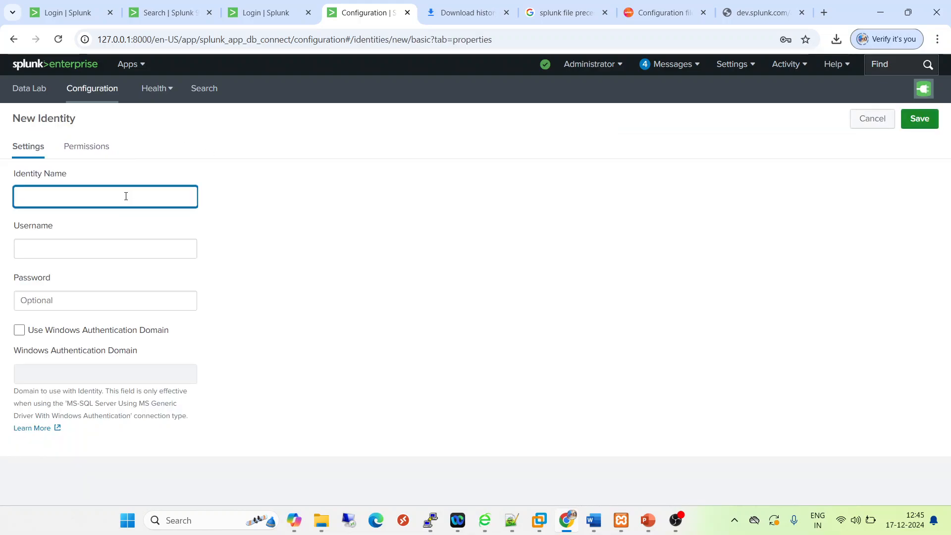
{"action": "type", "text": "test_ident"}
{"action": "left_click", "coordinate": [79, 248]}
{"action": "type", "text": "splu"}
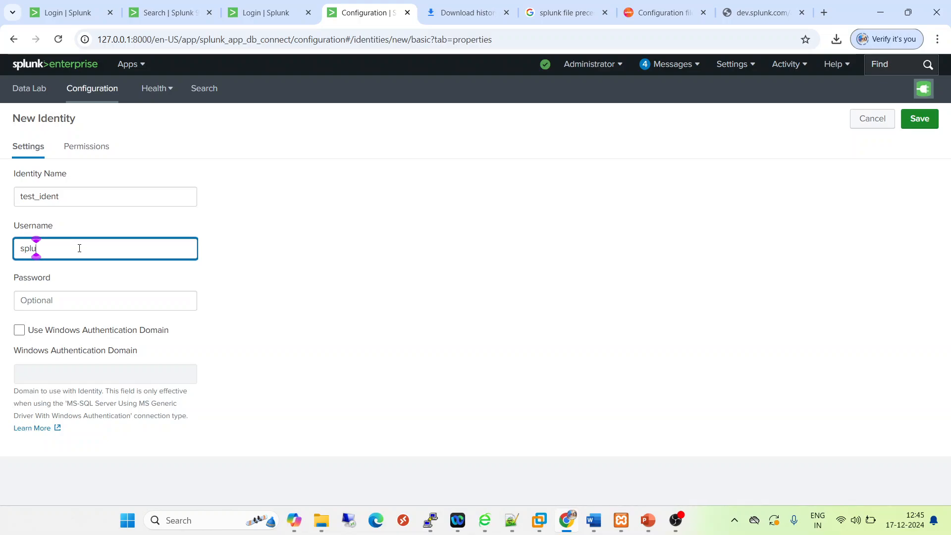
{"action": "type", "text": "nk"}
Enter the identity's password and save the new identity
{"action": "left_click", "coordinate": [53, 299]}
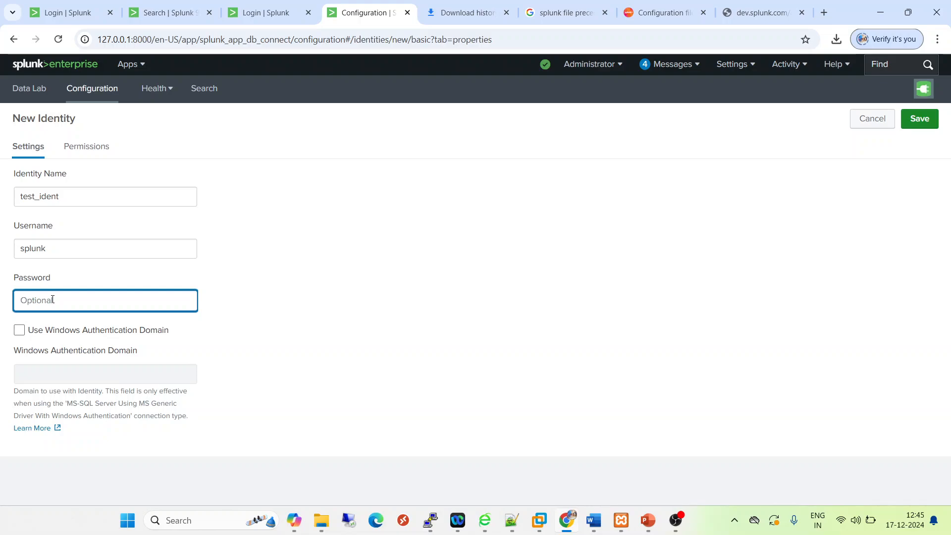
{"action": "type", "text": "splunk@123"}
{"action": "left_click", "coordinate": [920, 122]}
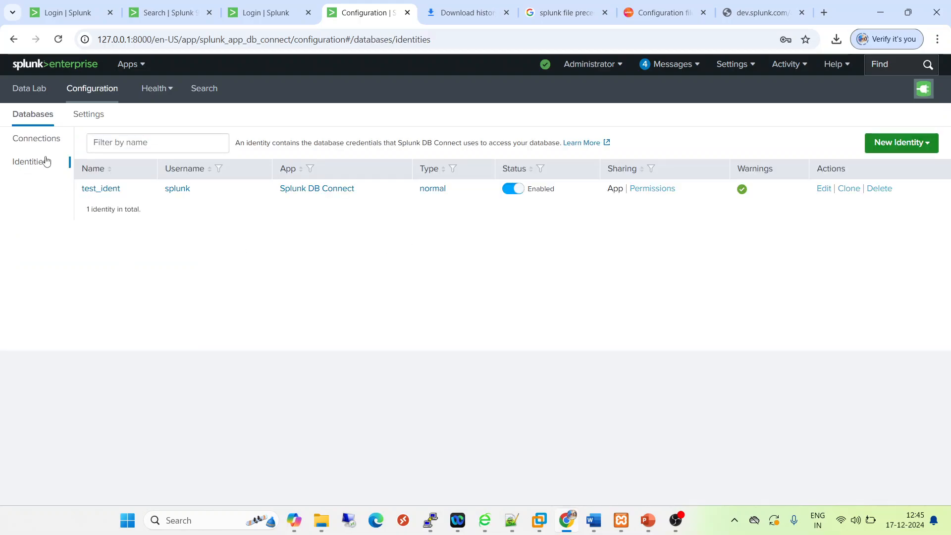
Start a new database connection named test_connection and assign it the test_ident identity
{"action": "left_click", "coordinate": [35, 141]}
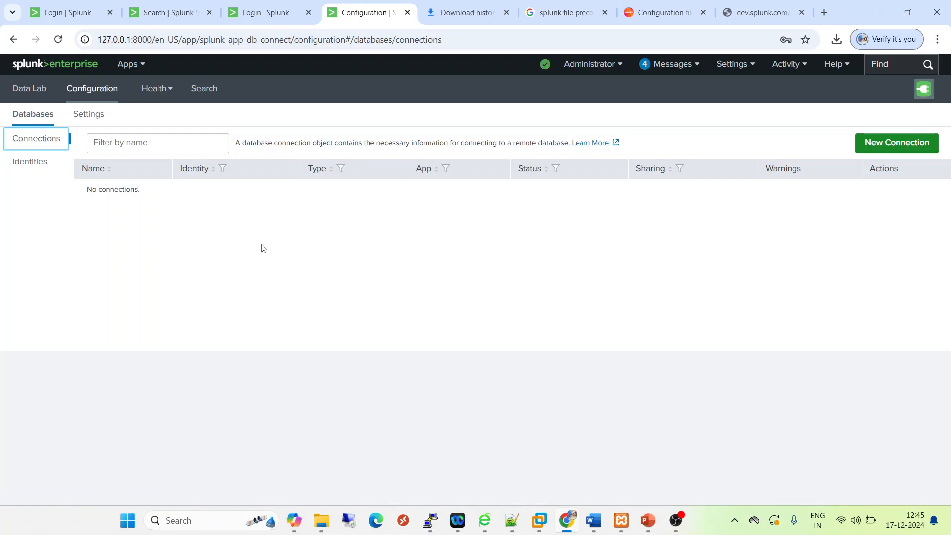
{"action": "left_click", "coordinate": [897, 143]}
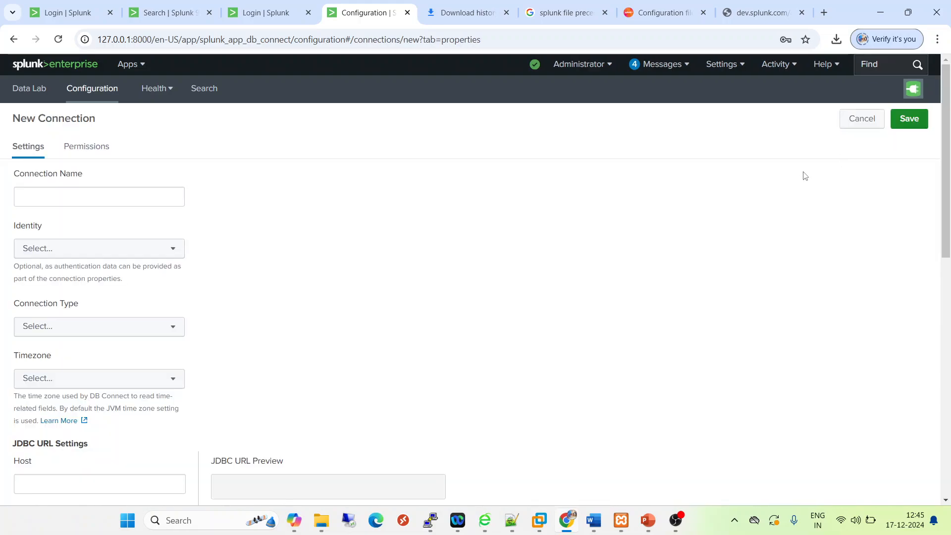
{"action": "left_click", "coordinate": [82, 199]}
{"action": "type", "text": "te"}
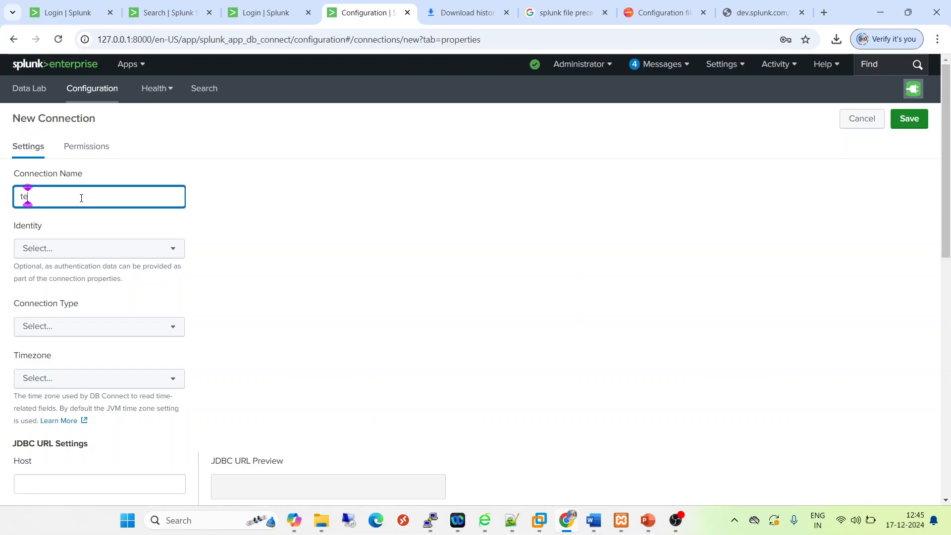
{"action": "type", "text": "st_connection"}
{"action": "left_click", "coordinate": [144, 250]}
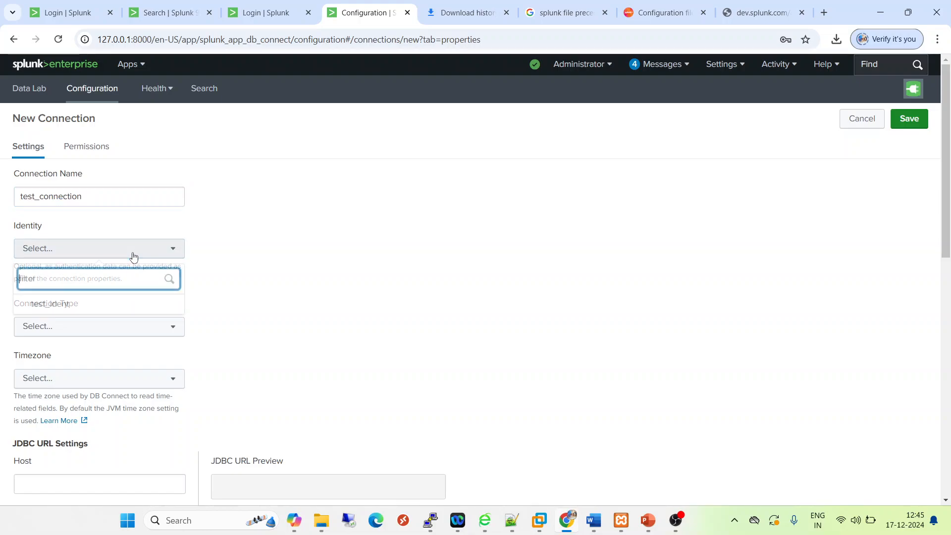
{"action": "left_click", "coordinate": [56, 305]}
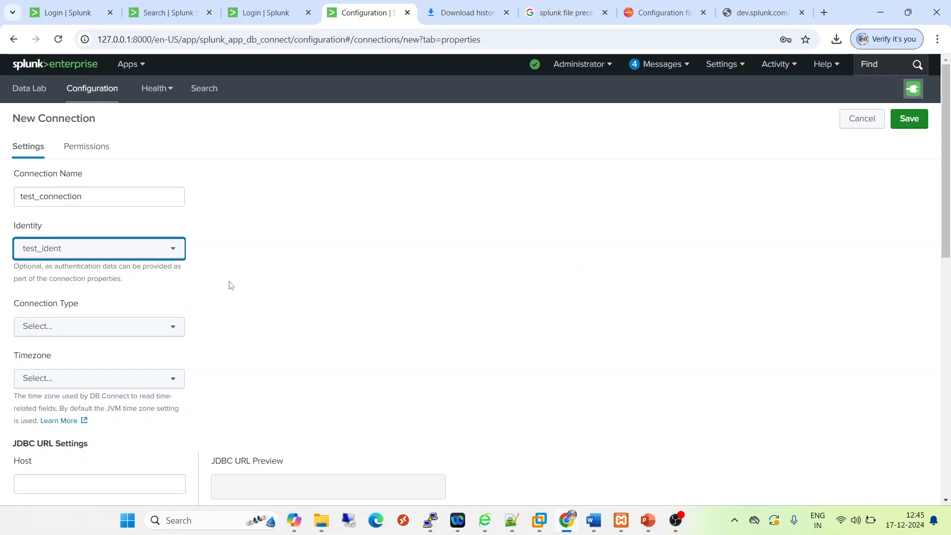
Set the connection type to MySQL
{"action": "left_click", "coordinate": [102, 328]}
{"action": "left_click", "coordinate": [102, 328]}
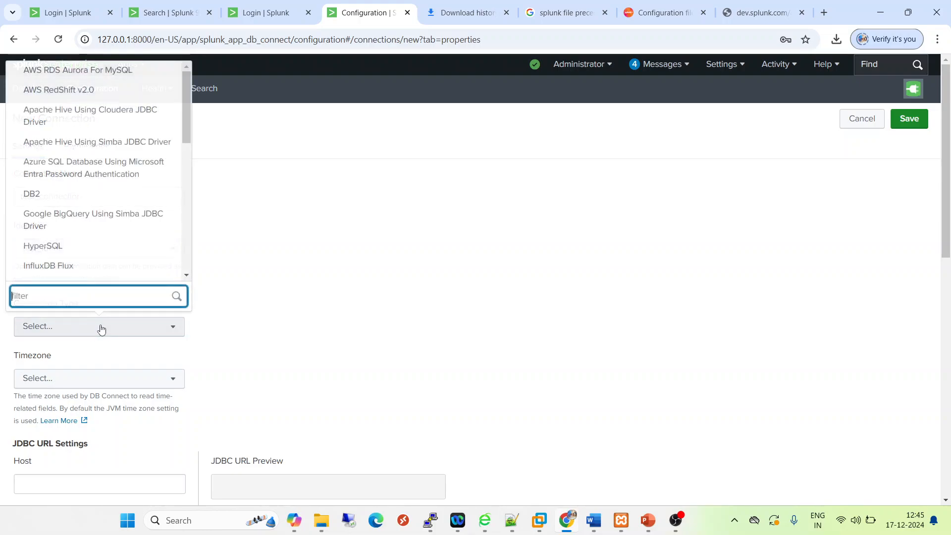
{"action": "type", "text": "my"}
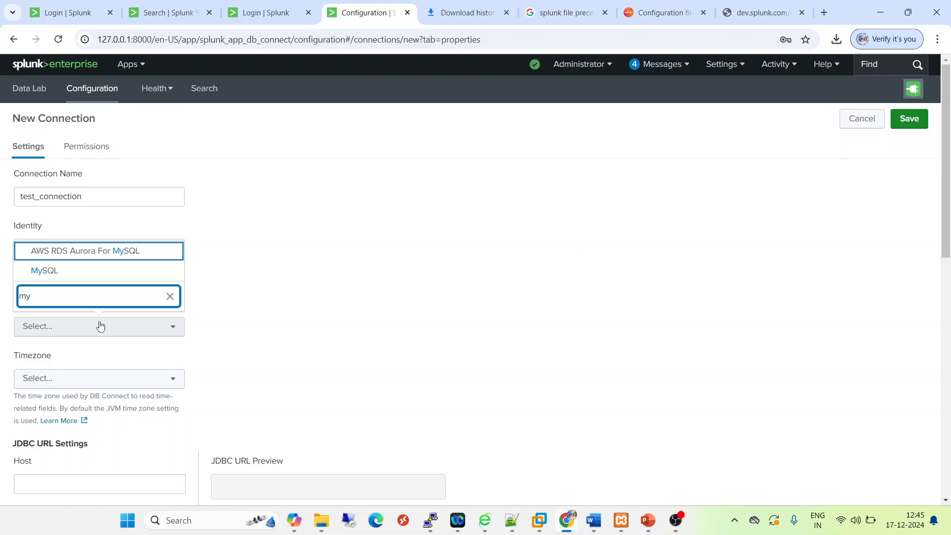
{"action": "left_click", "coordinate": [57, 270]}
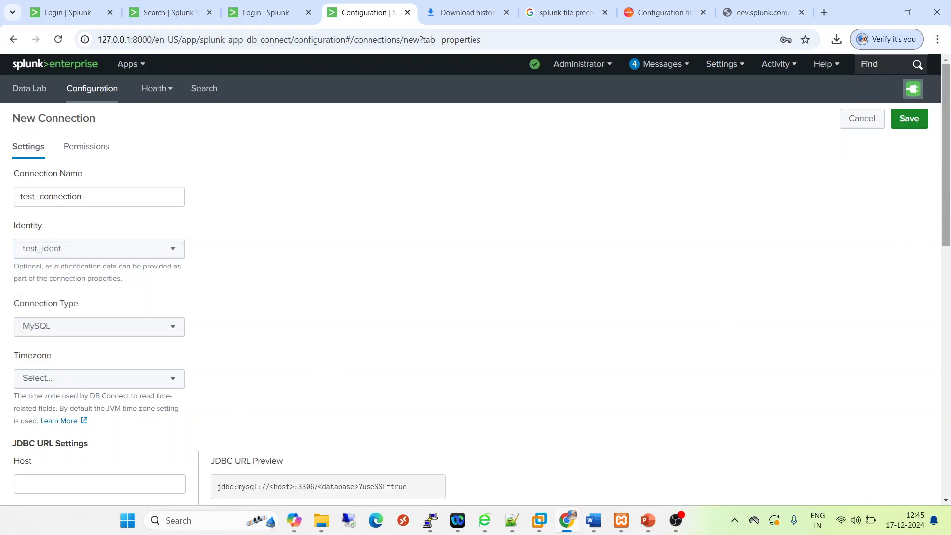
Set the connection's host to localhost and its default database to splunk in the JDBC URL settings
{"action": "scroll", "coordinate": [929, 298], "scroll_direction": "down", "scroll_amount": 4}
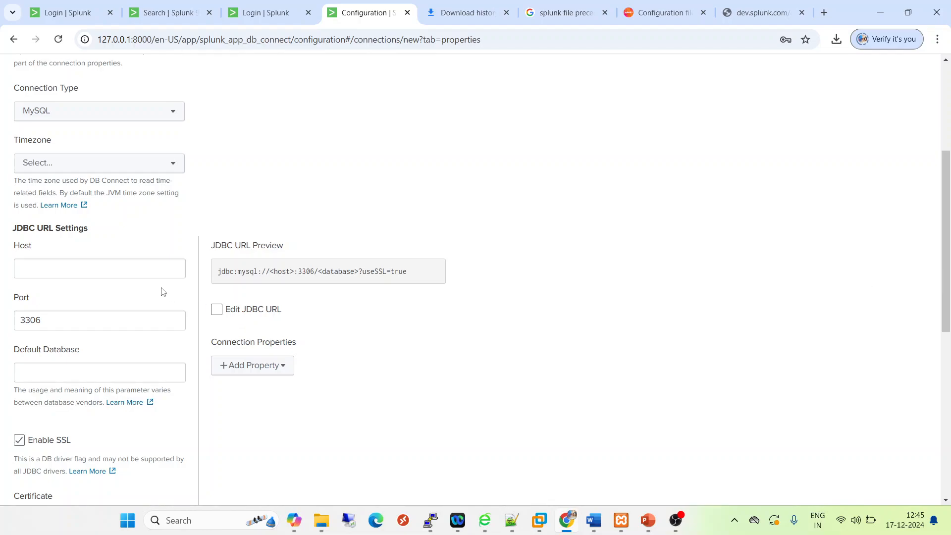
{"action": "left_click", "coordinate": [145, 268]}
{"action": "type", "text": "loca"}
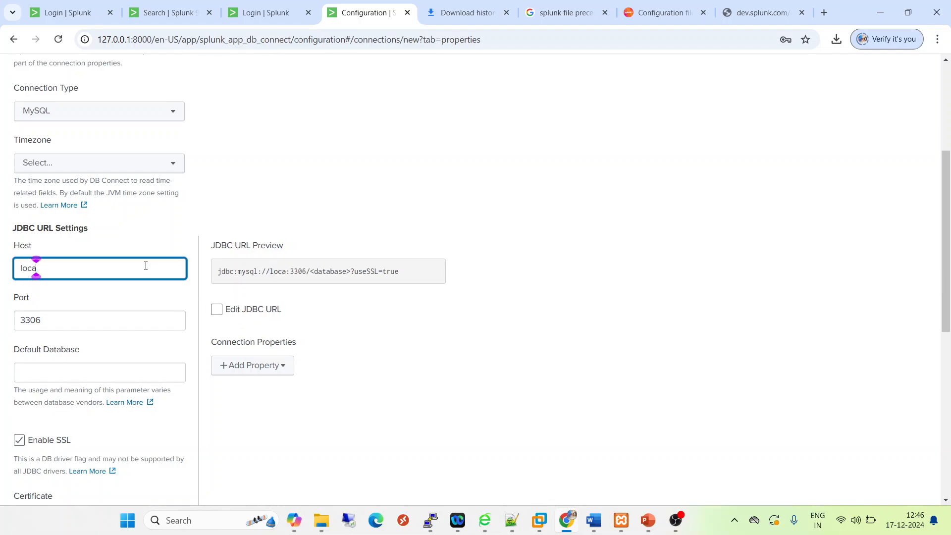
{"action": "type", "text": "lhost"}
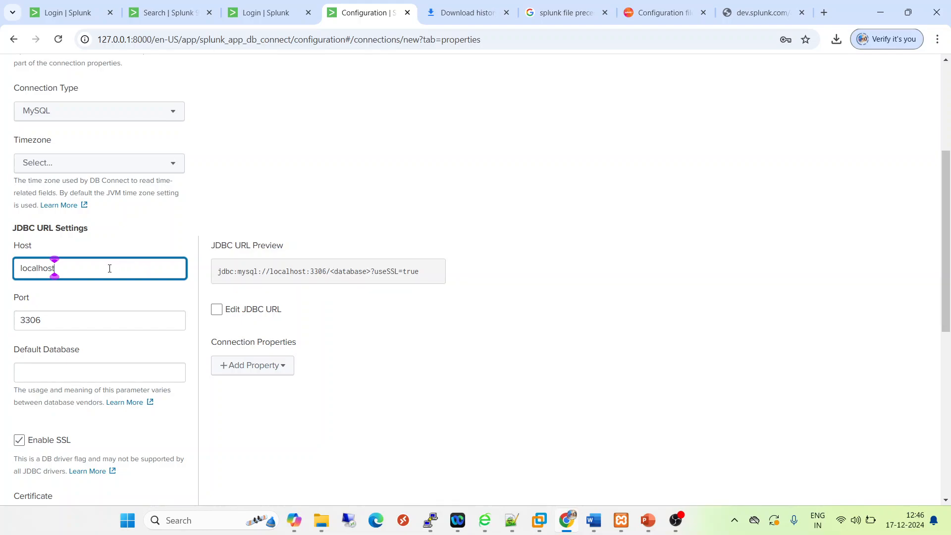
{"action": "left_click", "coordinate": [99, 302]}
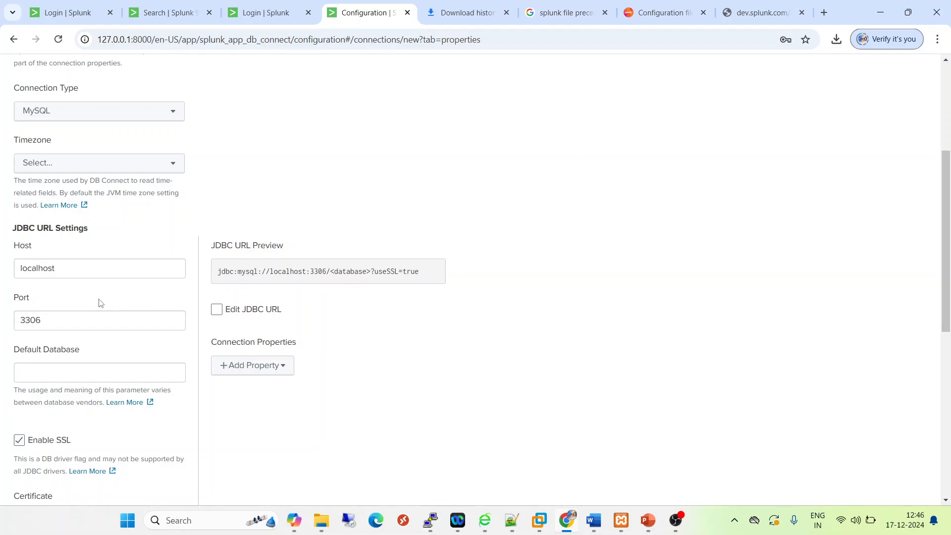
{"action": "left_click", "coordinate": [48, 374]}
{"action": "type", "text": "splunk"}
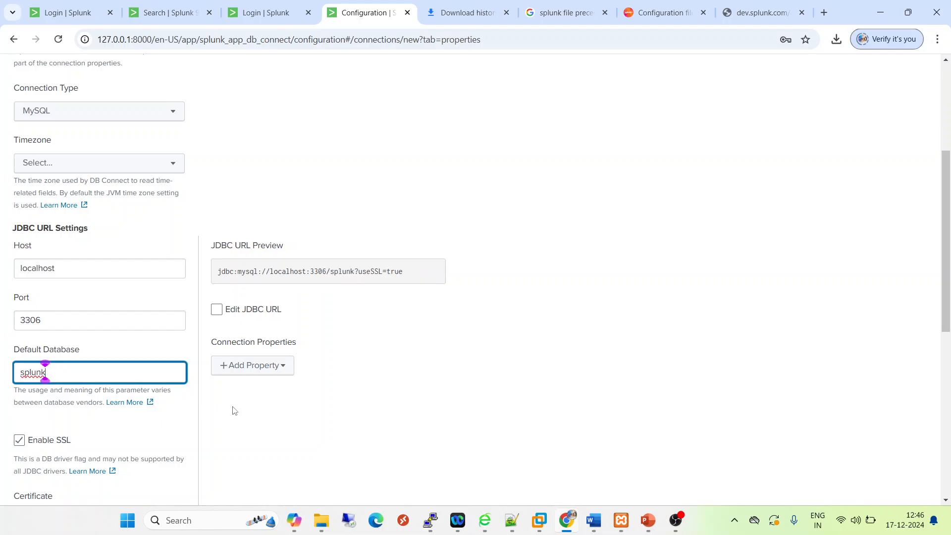
{"action": "left_click", "coordinate": [239, 413]}
{"action": "left_click", "coordinate": [72, 371]}
Turn off SSL and the connection pool for the database connection, and save it
{"action": "left_click", "coordinate": [19, 440]}
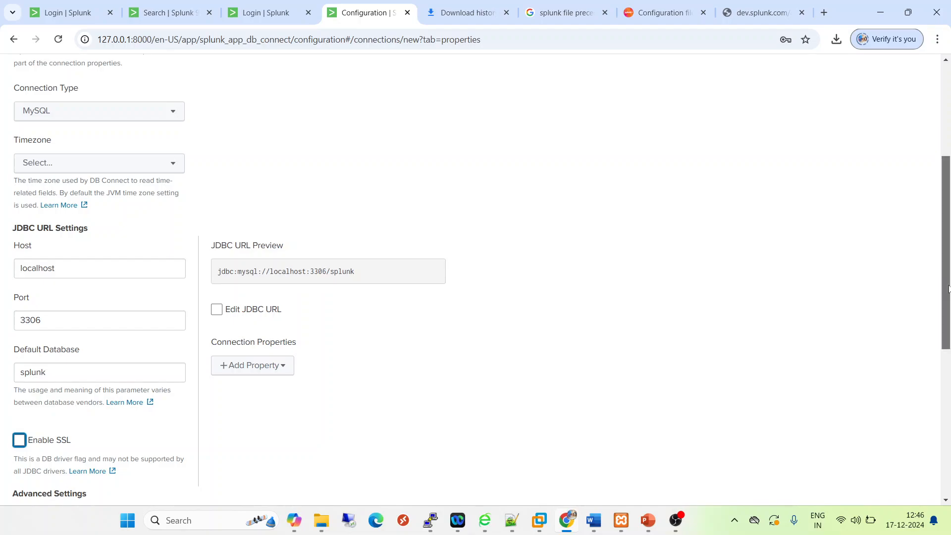
{"action": "left_click_drag", "start_coordinate": [949, 287], "coordinate": [817, 435]}
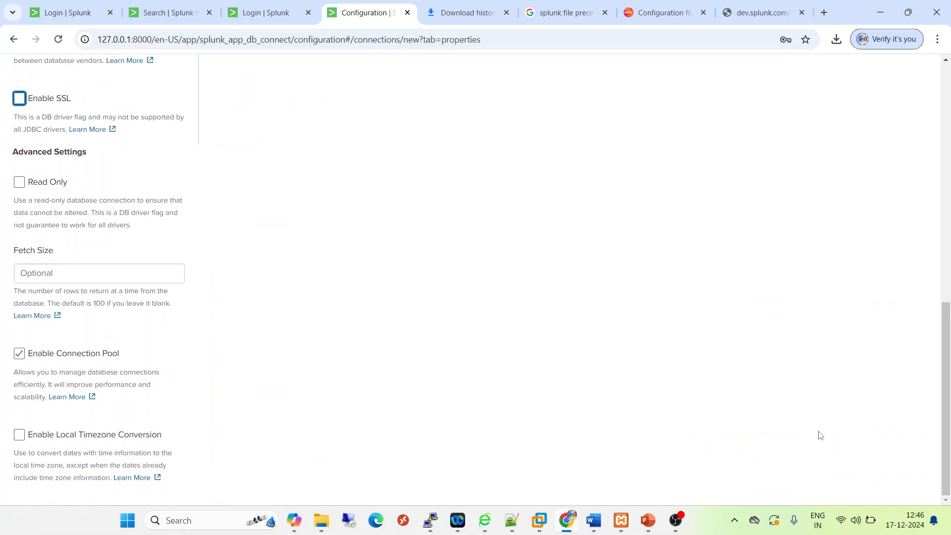
{"action": "left_click", "coordinate": [22, 357]}
{"action": "left_click_drag", "start_coordinate": [950, 409], "coordinate": [944, 171]}
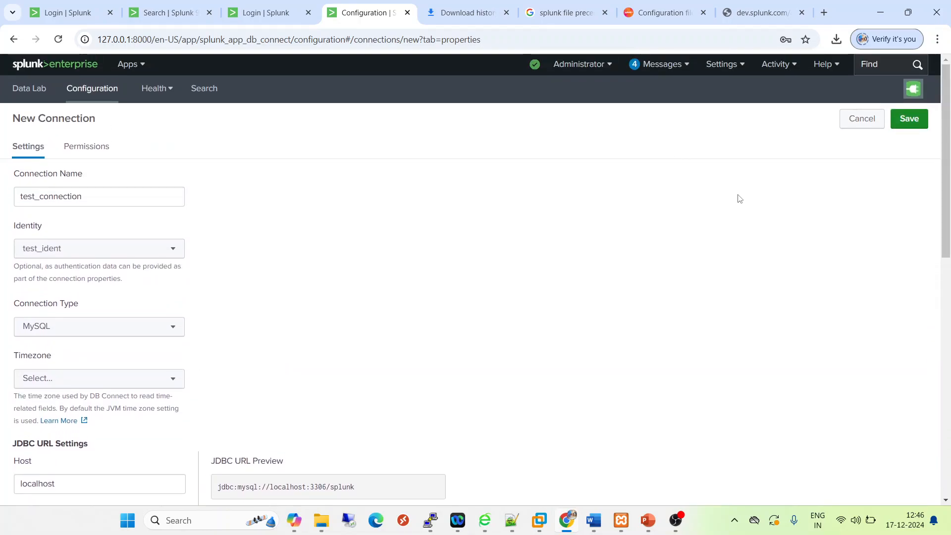
{"action": "left_click", "coordinate": [914, 125]}
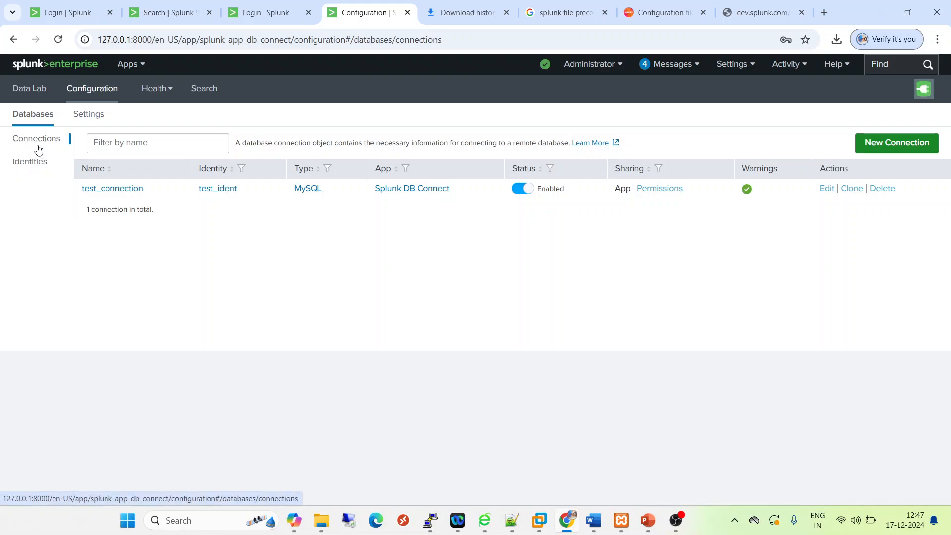
Start a new database input in the Data Lab that uses the test_connection connection
{"action": "left_click", "coordinate": [27, 94]}
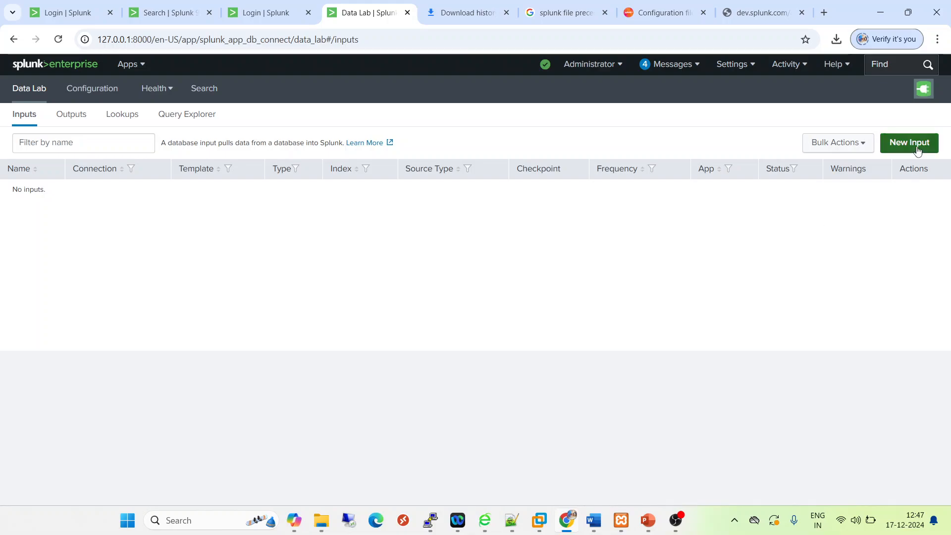
{"action": "left_click", "coordinate": [916, 148]}
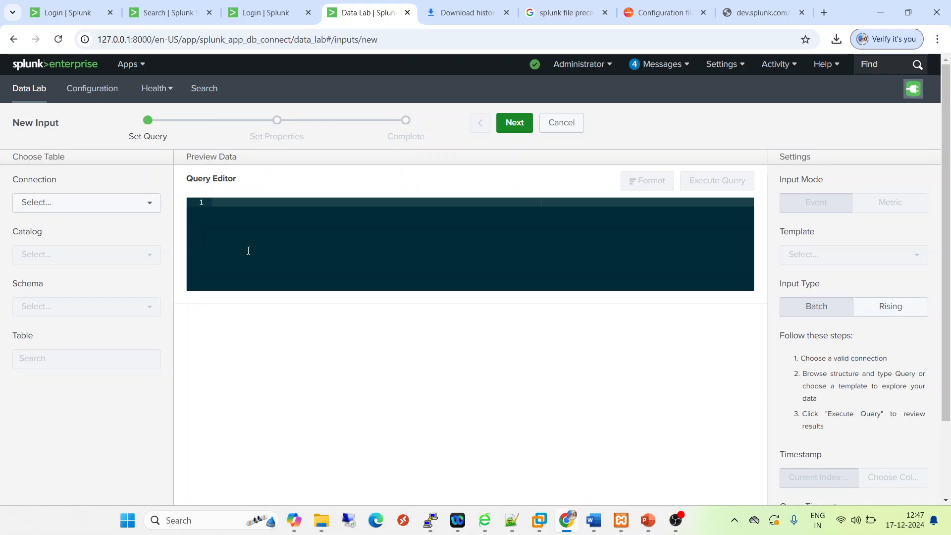
{"action": "left_click", "coordinate": [86, 201]}
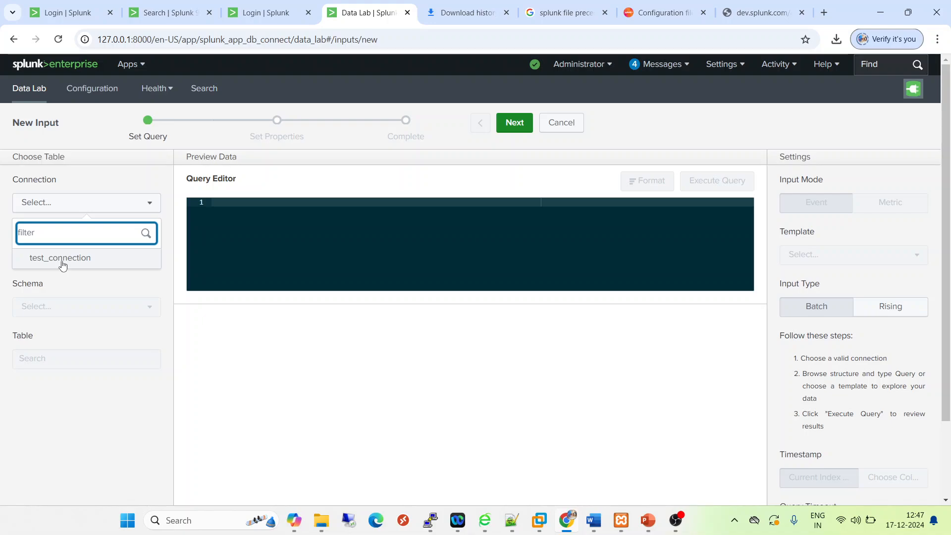
{"action": "left_click", "coordinate": [63, 264]}
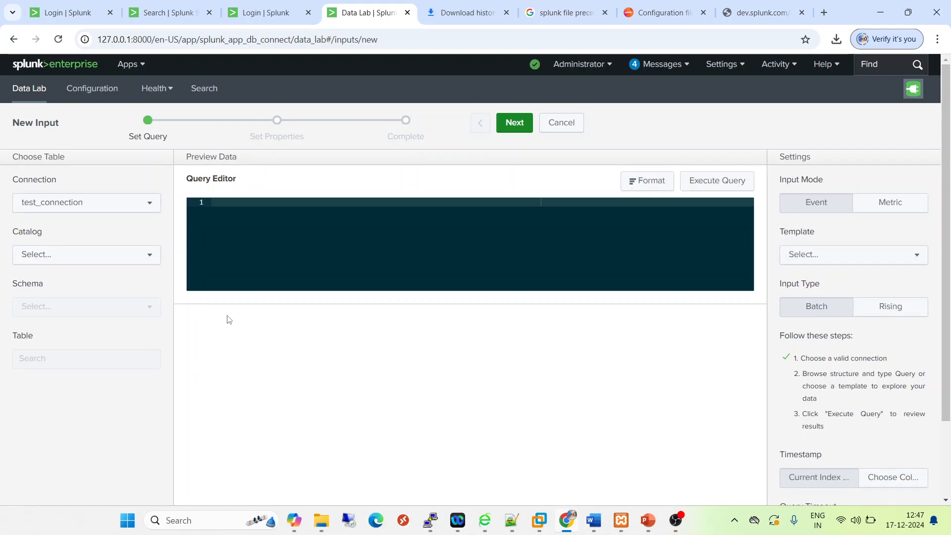
Select the mysql catalog and preview the data of its user table
{"action": "left_click", "coordinate": [83, 257]}
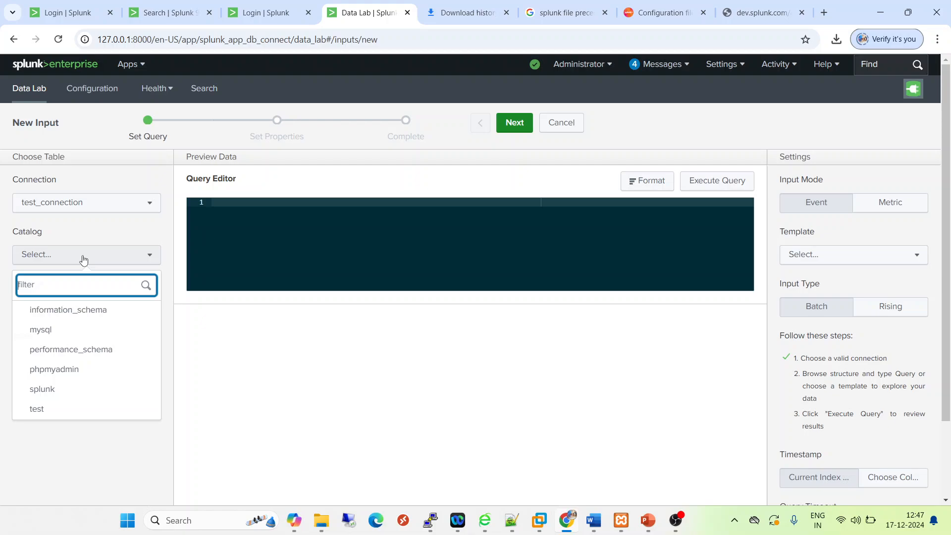
{"action": "left_click", "coordinate": [49, 329]}
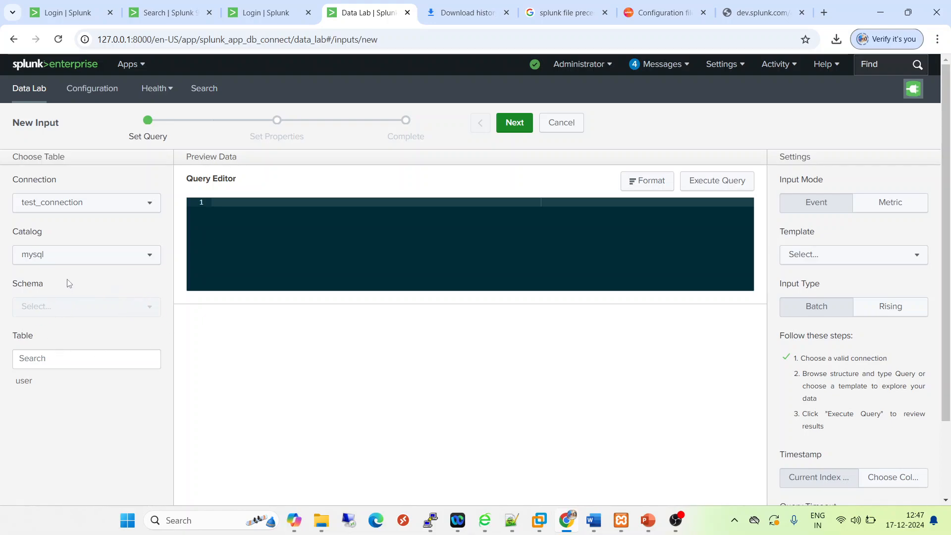
{"action": "left_click", "coordinate": [26, 383]}
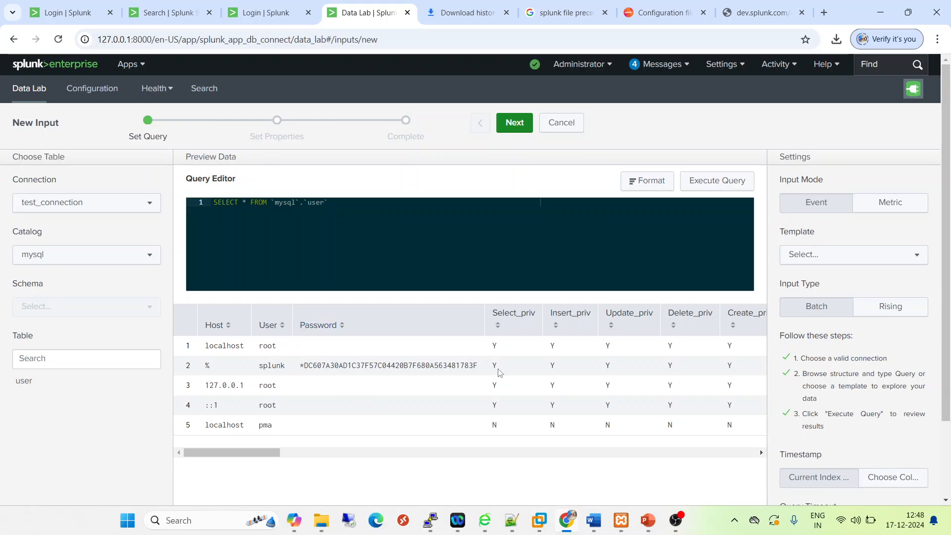
{"action": "left_click_drag", "start_coordinate": [257, 452], "coordinate": [75, 384]}
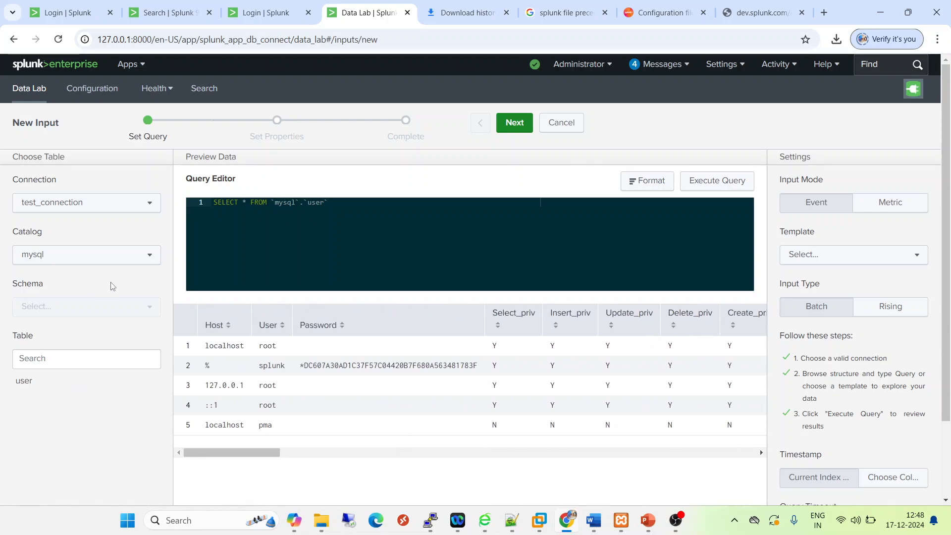
Select the splunk catalog and load test_table as the input's query source
{"action": "left_click", "coordinate": [139, 257]}
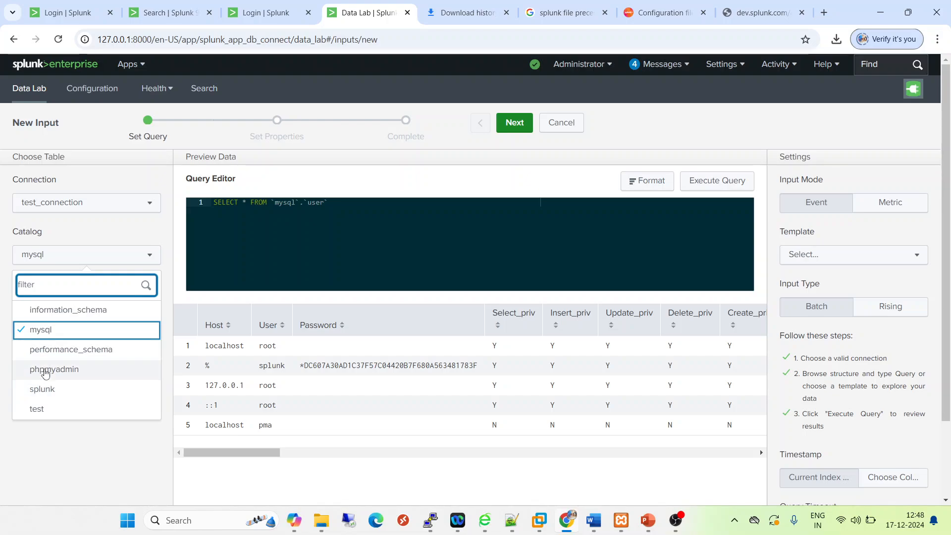
{"action": "left_click", "coordinate": [46, 392]}
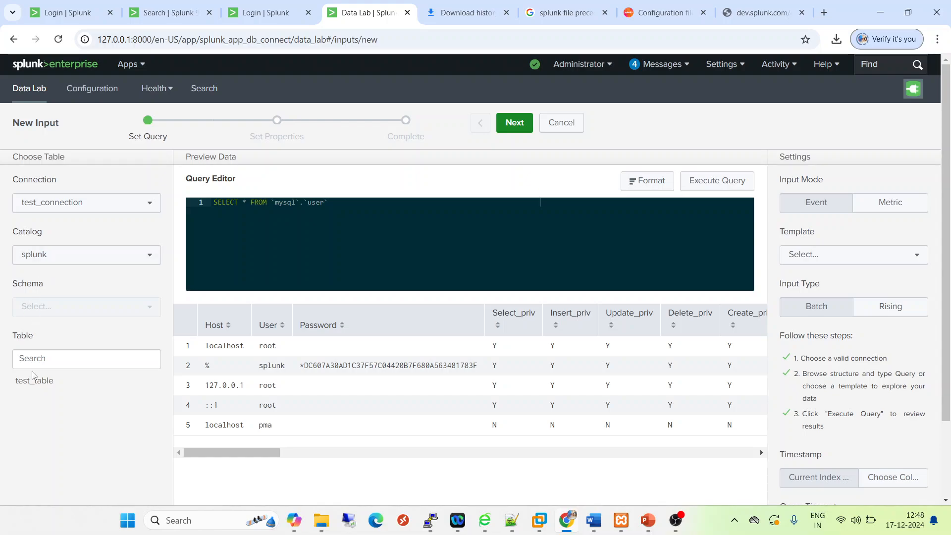
{"action": "left_click", "coordinate": [34, 381]}
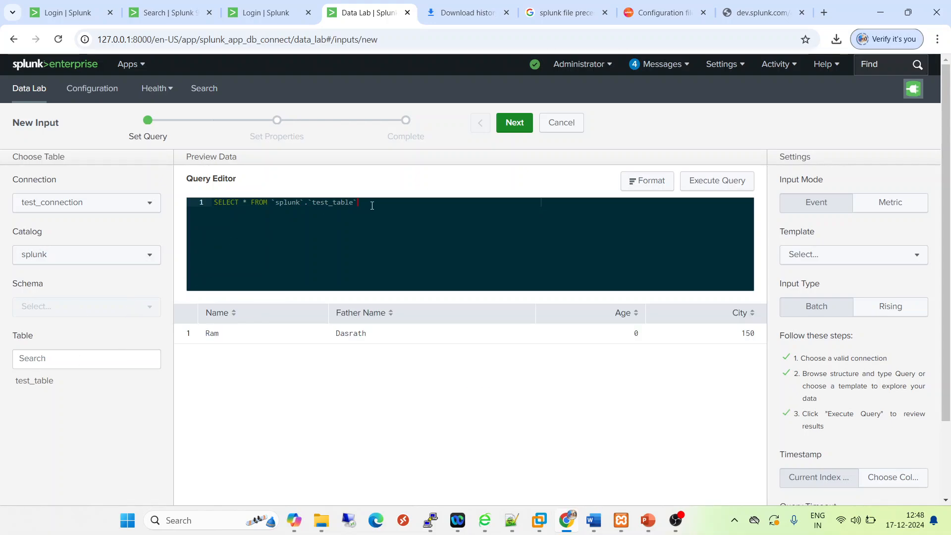
{"action": "left_click_drag", "start_coordinate": [372, 206], "coordinate": [208, 202]}
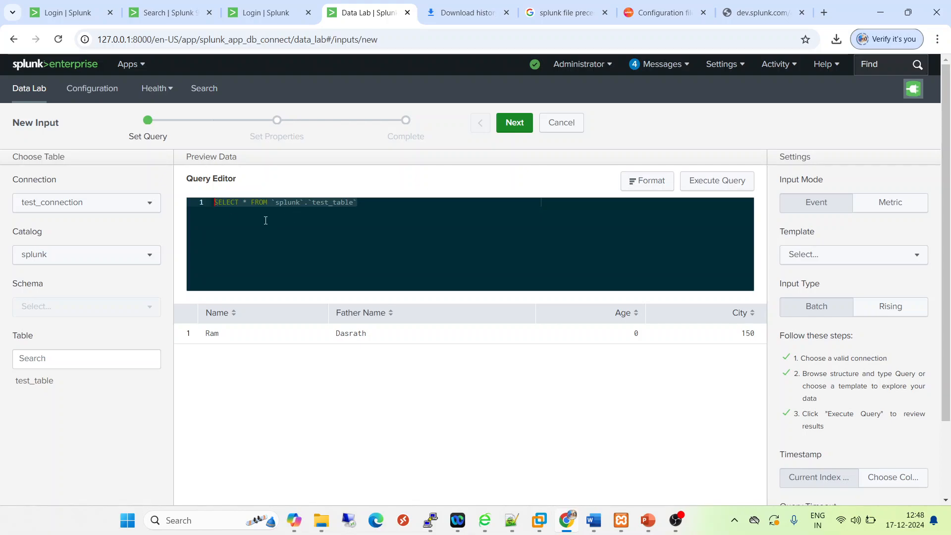
{"action": "left_click", "coordinate": [380, 204]}
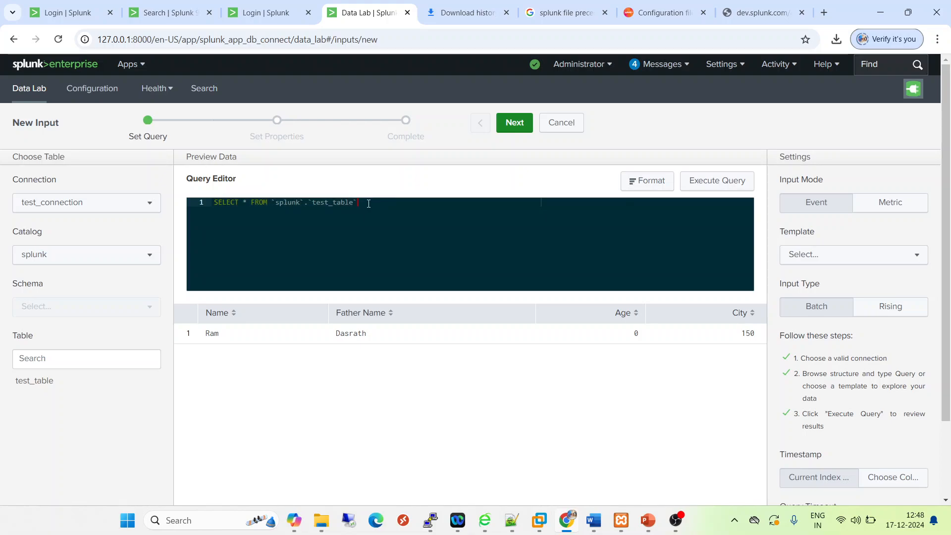
{"action": "left_click_drag", "start_coordinate": [236, 208], "coordinate": [215, 204]}
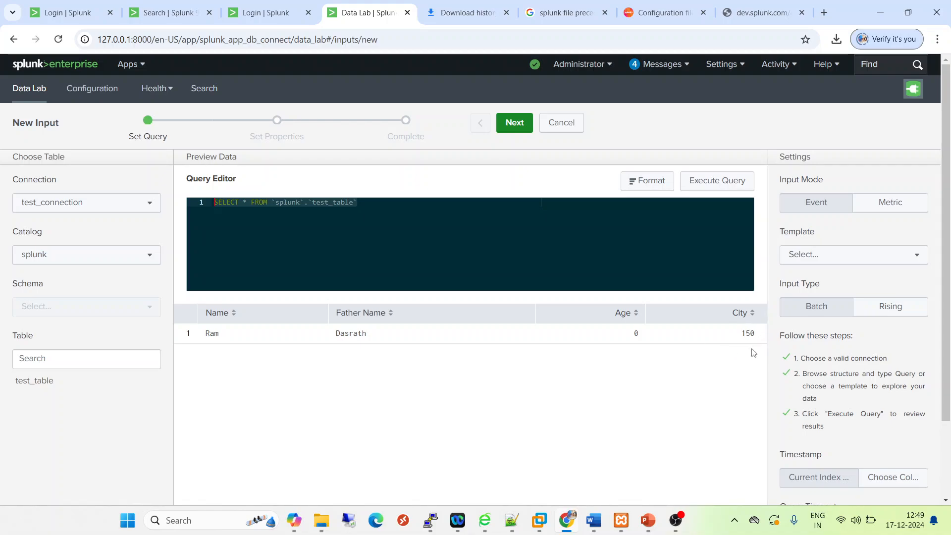
Proceed to the input's properties, name it test_input and enter the description test
{"action": "left_click", "coordinate": [515, 122]}
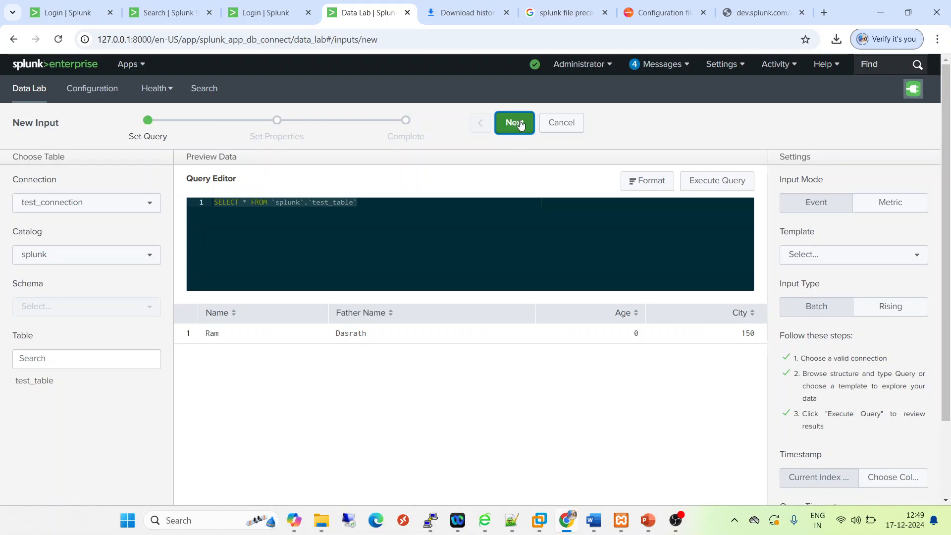
{"action": "left_click", "coordinate": [191, 187]}
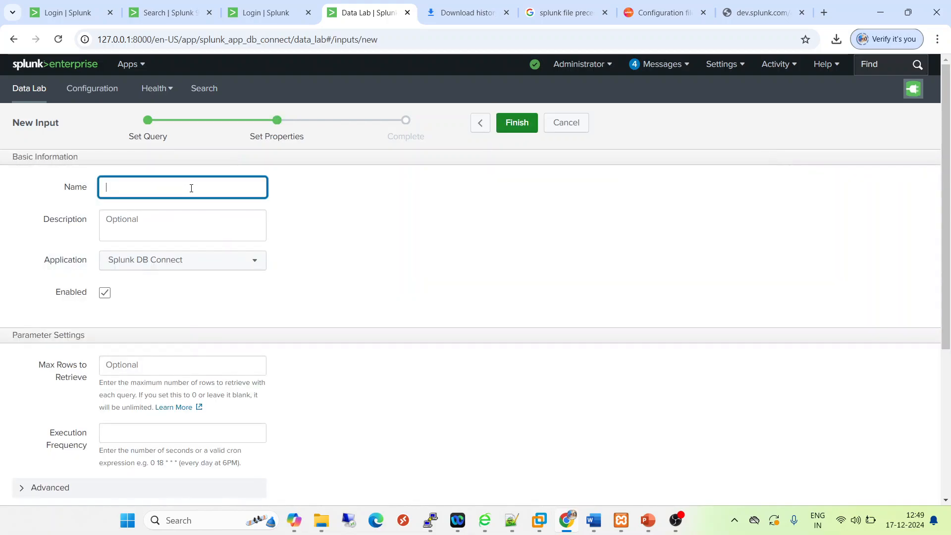
{"action": "type", "text": "test_inmput"}
{"action": "key", "text": "BackSpace"}
{"action": "key", "text": "BackSpace"}
{"action": "key", "text": "BackSpace"}
{"action": "key", "text": "BackSpace"}
{"action": "type", "text": "put"}
{"action": "left_click", "coordinate": [143, 228]}
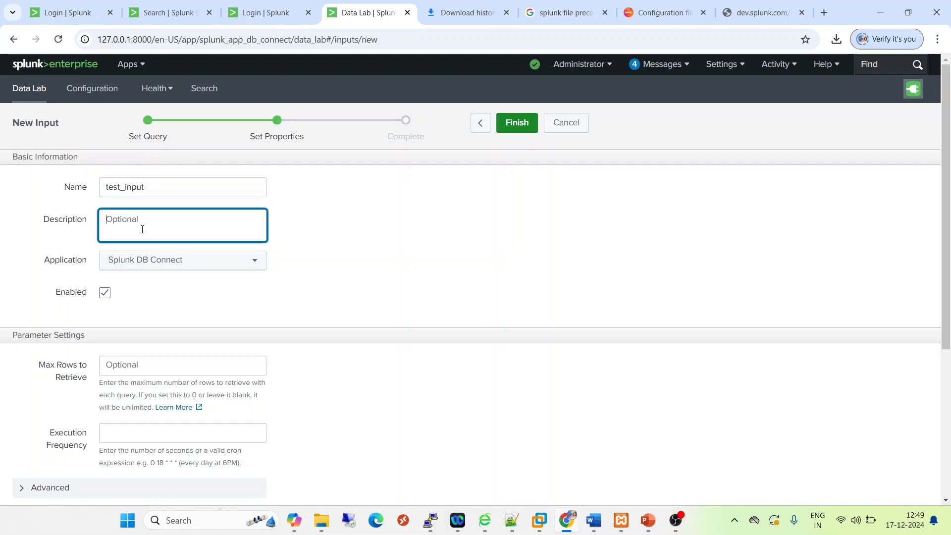
{"action": "type", "text": "test"}
Set the maximum number of rows to retrieve to 0
{"action": "left_click_drag", "start_coordinate": [947, 246], "coordinate": [940, 306]}
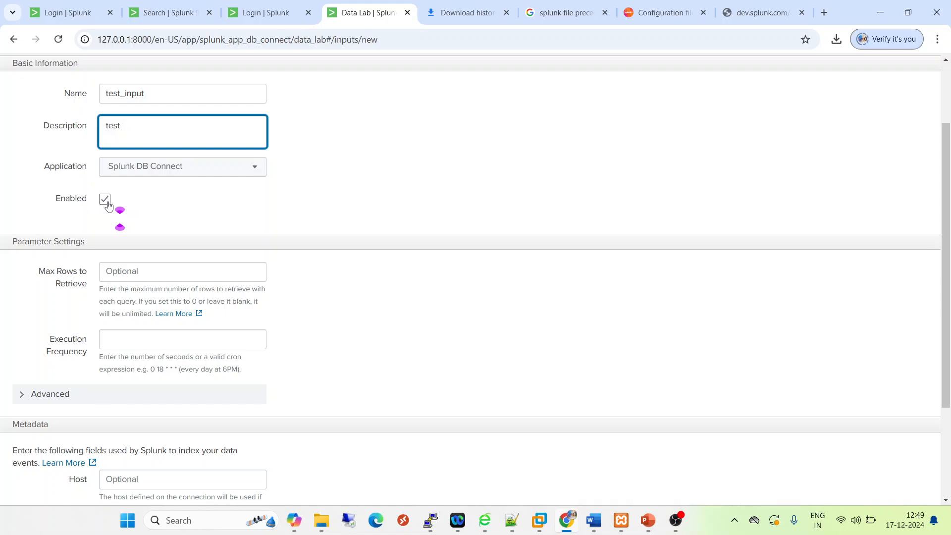
{"action": "left_click", "coordinate": [140, 273]}
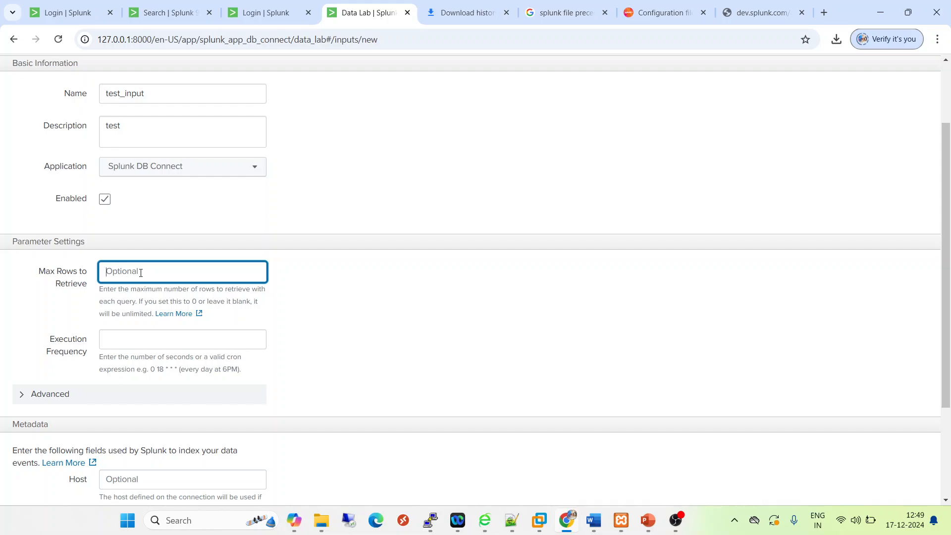
{"action": "type", "text": "0"}
Search Google for "crontab for every 5 minutes" and open the Cron Guru result
{"action": "left_click", "coordinate": [132, 340]}
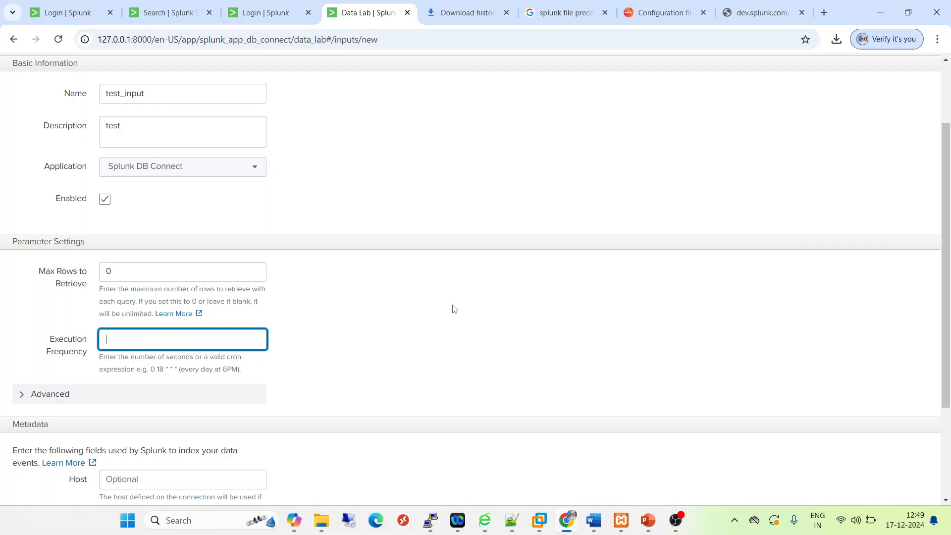
{"action": "left_click", "coordinate": [779, 12]}
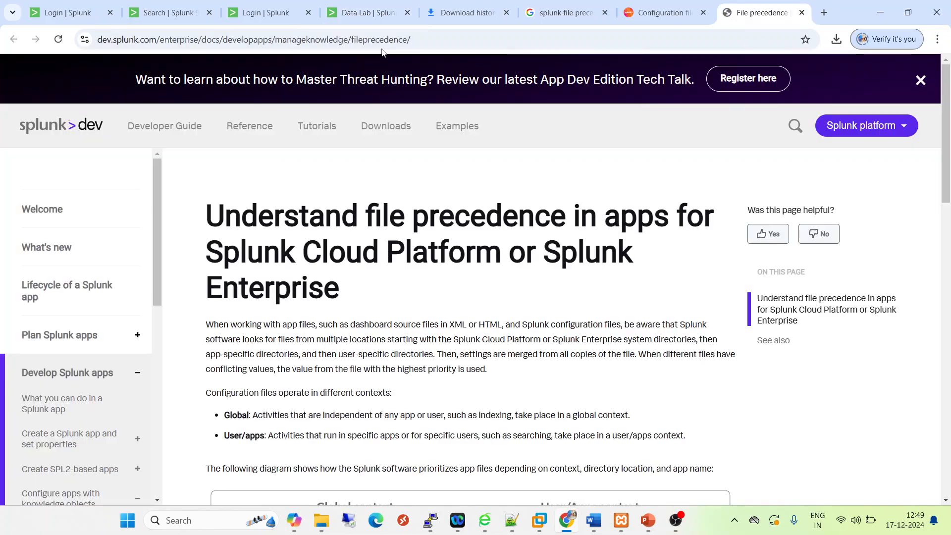
{"action": "left_click", "coordinate": [438, 36]}
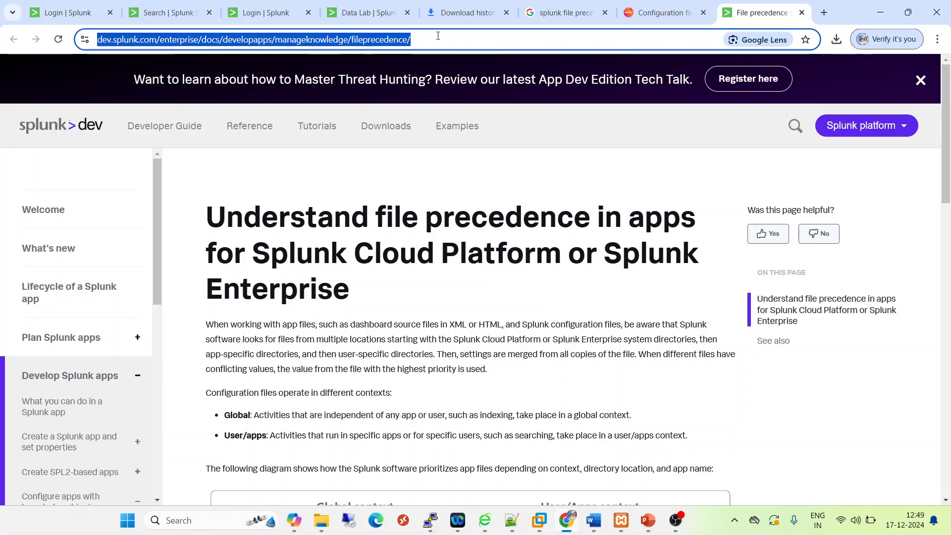
{"action": "left_click", "coordinate": [824, 12]}
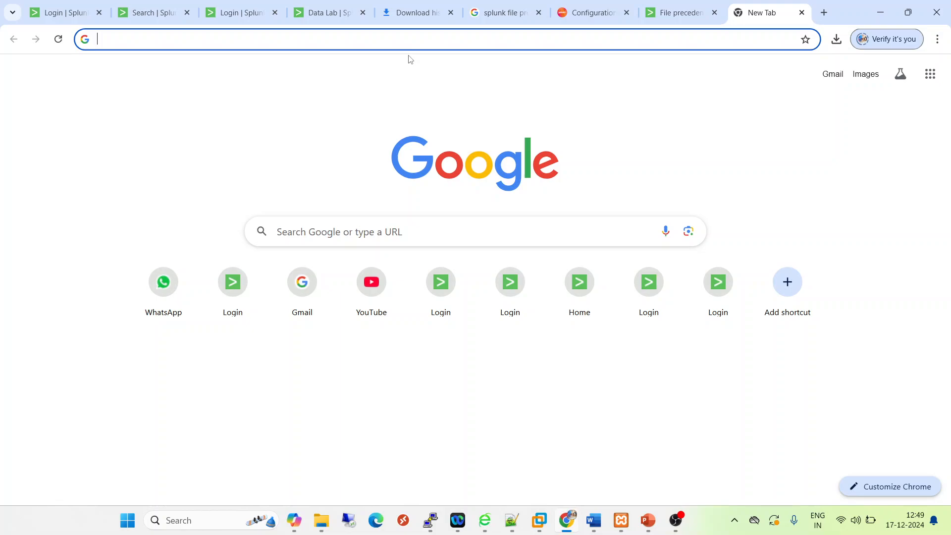
{"action": "type", "text": "cro"}
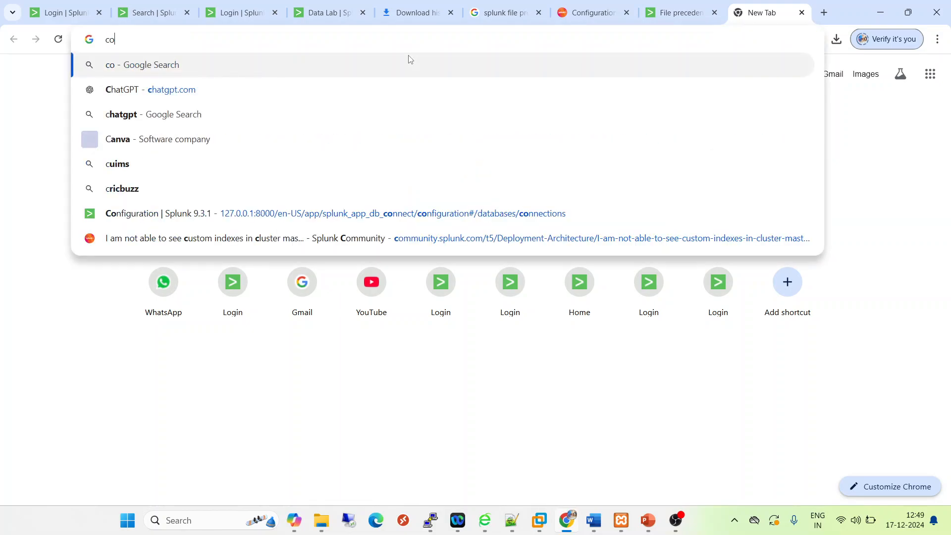
{"action": "type", "text": "n"}
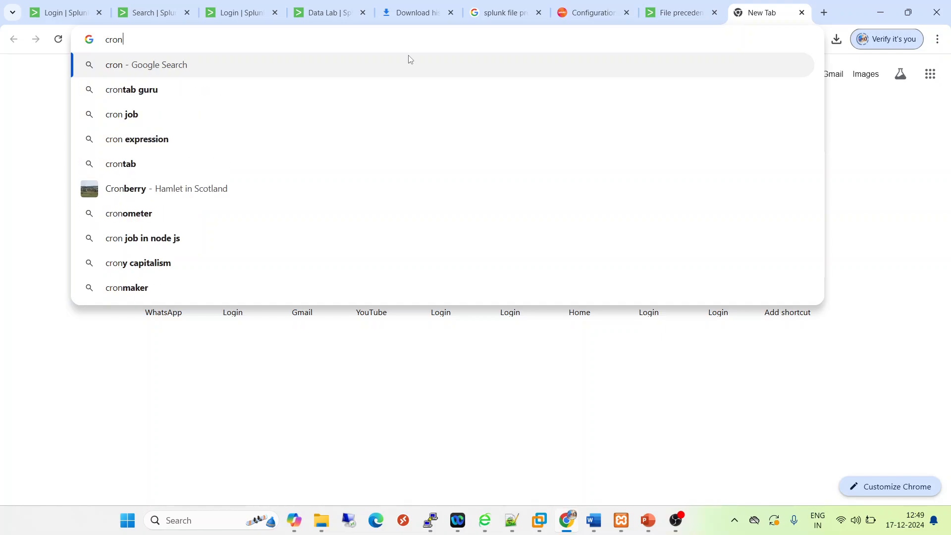
{"action": "type", "text": "tab for eve"}
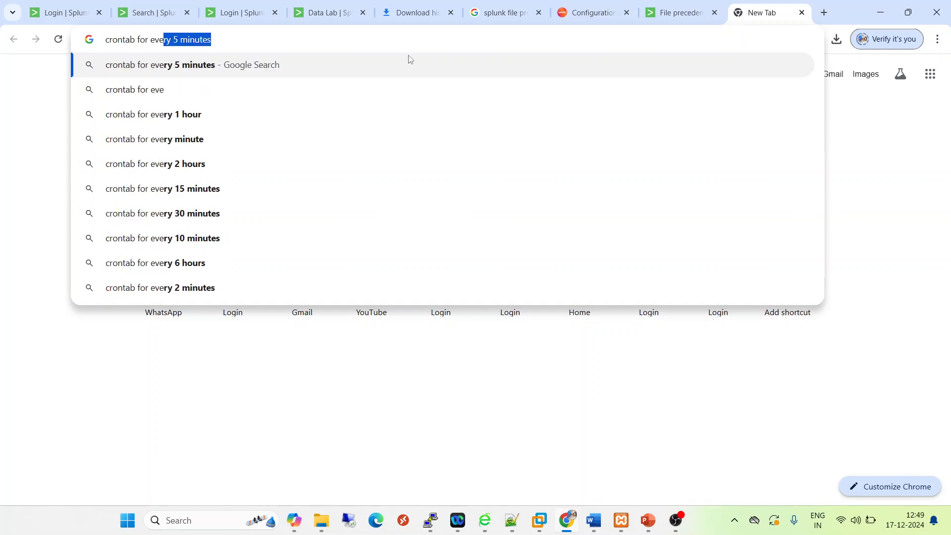
{"action": "key", "text": "Return"}
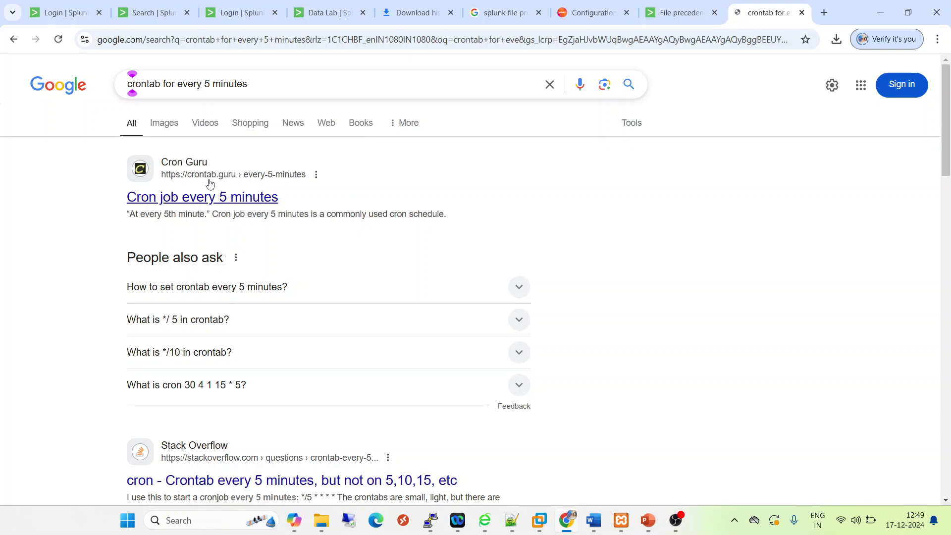
{"action": "left_click", "coordinate": [189, 198]}
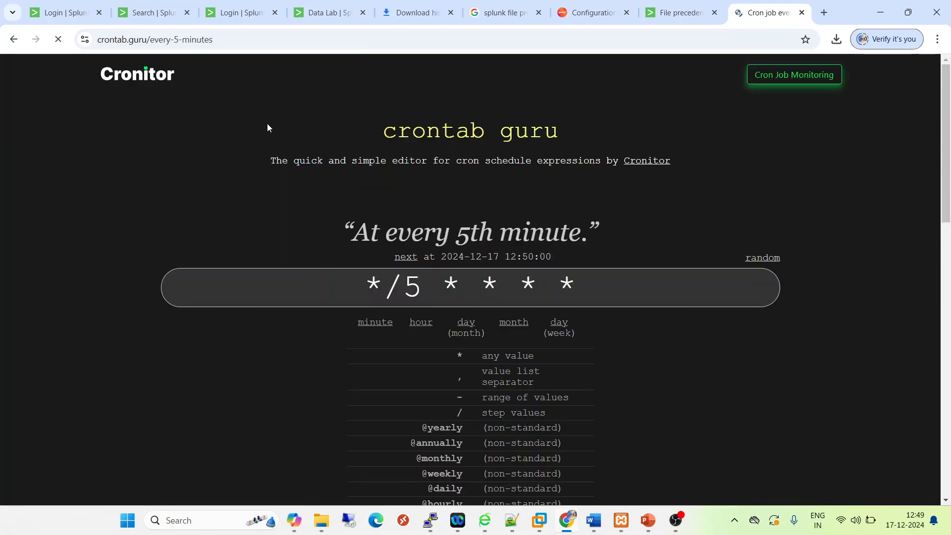
Copy the cron expression */5 * * * * from crontab guru into the input's execution frequency
{"action": "left_click_drag", "start_coordinate": [587, 280], "coordinate": [296, 236]}
{"action": "key", "text": "ctrl+c"}
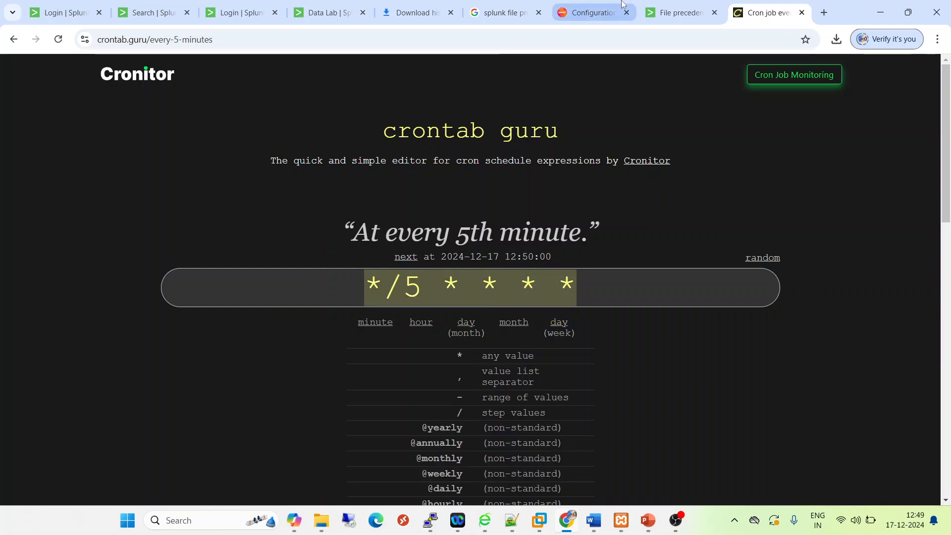
{"action": "left_click", "coordinate": [330, 12]}
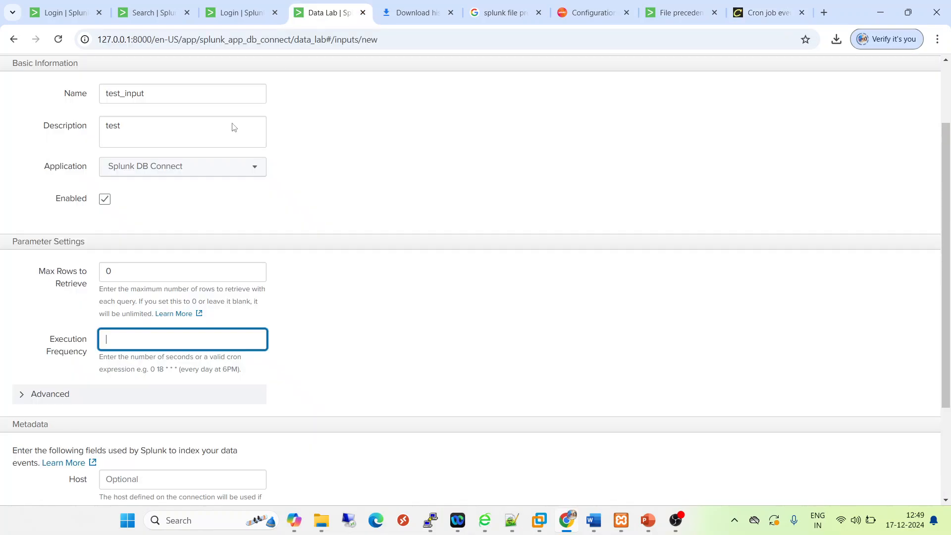
{"action": "key", "text": "ctrl+v"}
{"action": "left_click", "coordinate": [373, 350]}
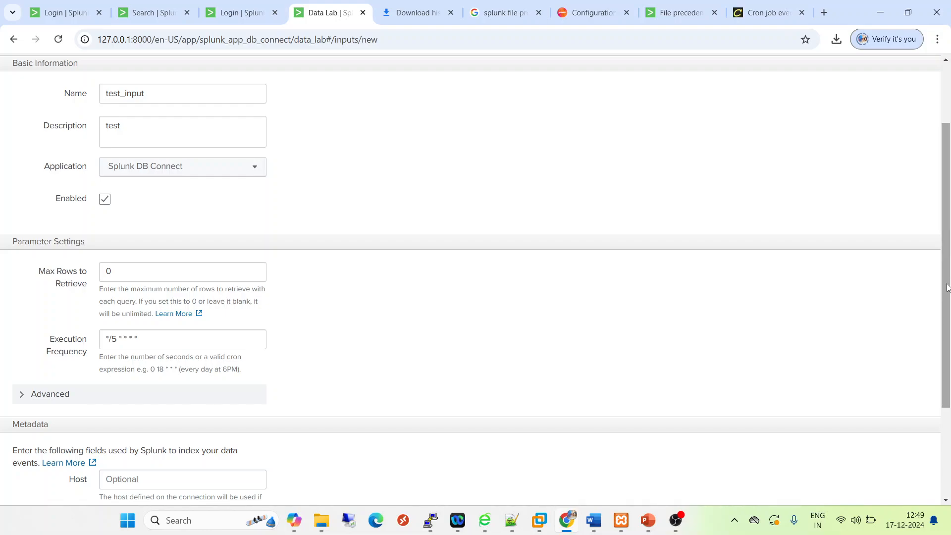
Set the input's metadata host to testhost and its source to testsource
{"action": "left_click_drag", "start_coordinate": [949, 297], "coordinate": [948, 387]}
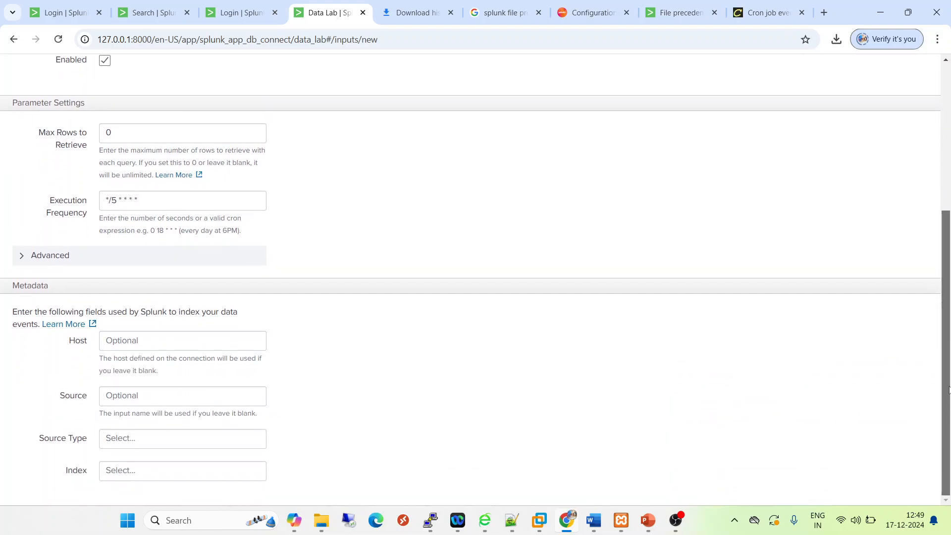
{"action": "left_click", "coordinate": [149, 347]}
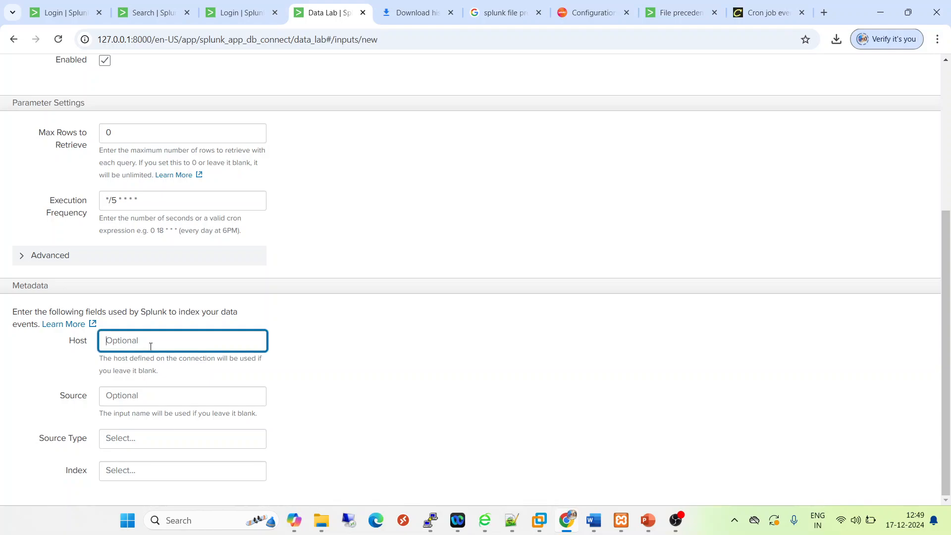
{"action": "type", "text": "testr"}
{"action": "key", "text": "BackSpace"}
{"action": "type", "text": "host"}
{"action": "left_click", "coordinate": [148, 399]}
{"action": "type", "text": "tes"}
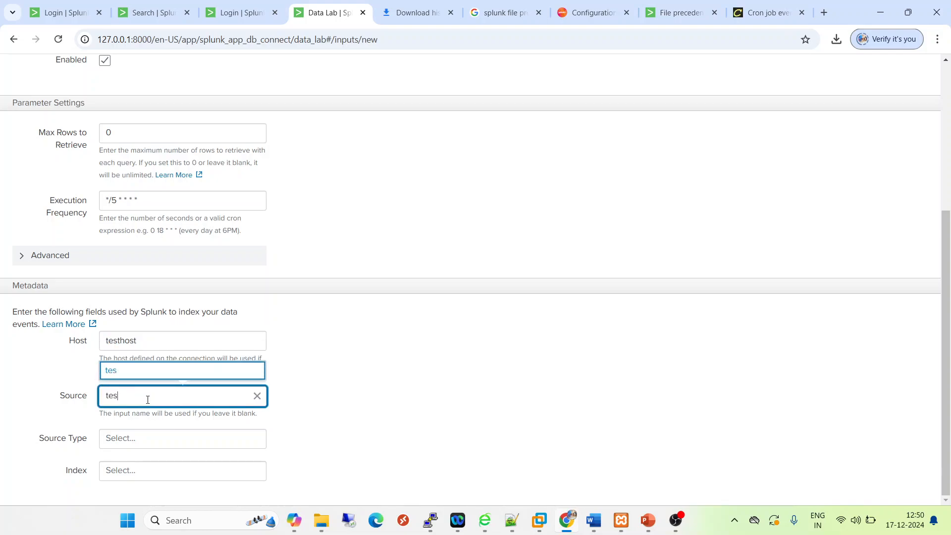
{"action": "type", "text": "tsource"}
{"action": "left_click", "coordinate": [131, 370]}
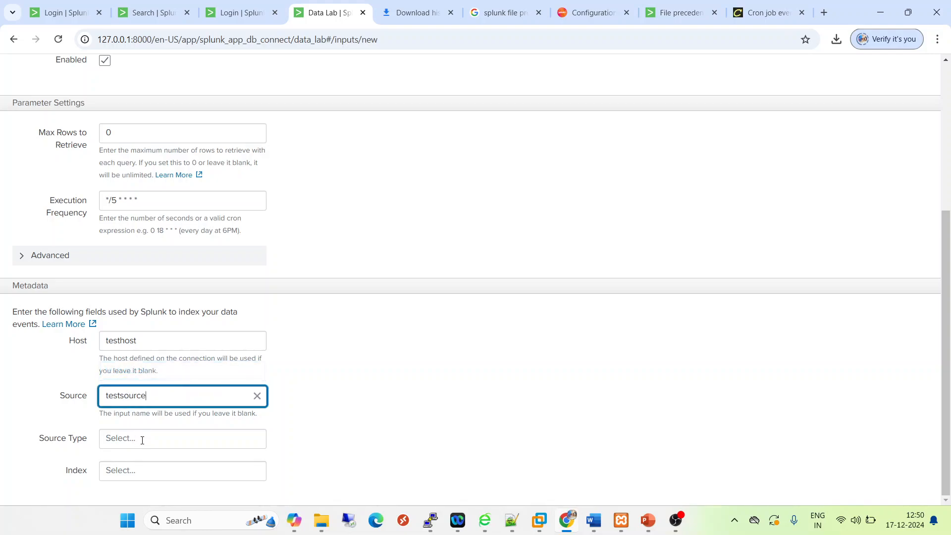
Enter testsourcetype as a new source type for the input
{"action": "left_click", "coordinate": [127, 437]}
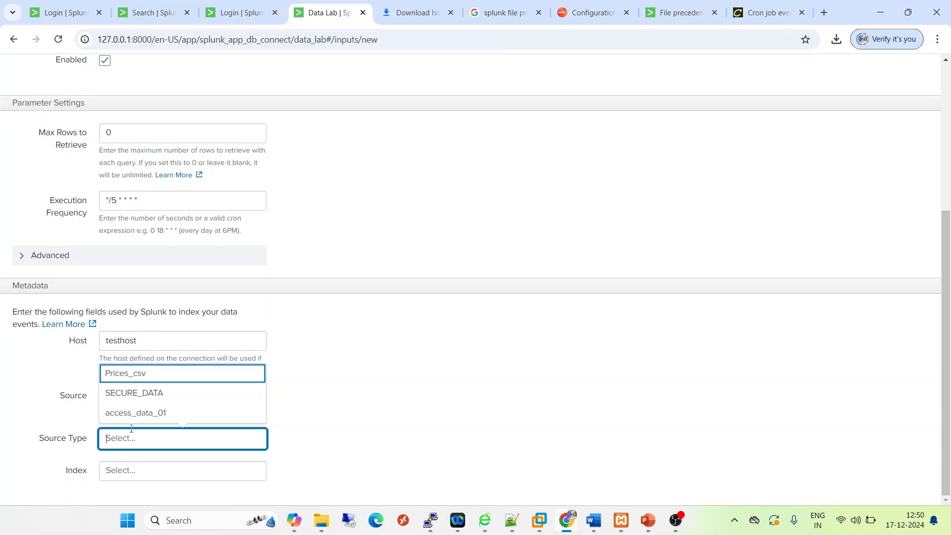
{"action": "type", "text": "test"}
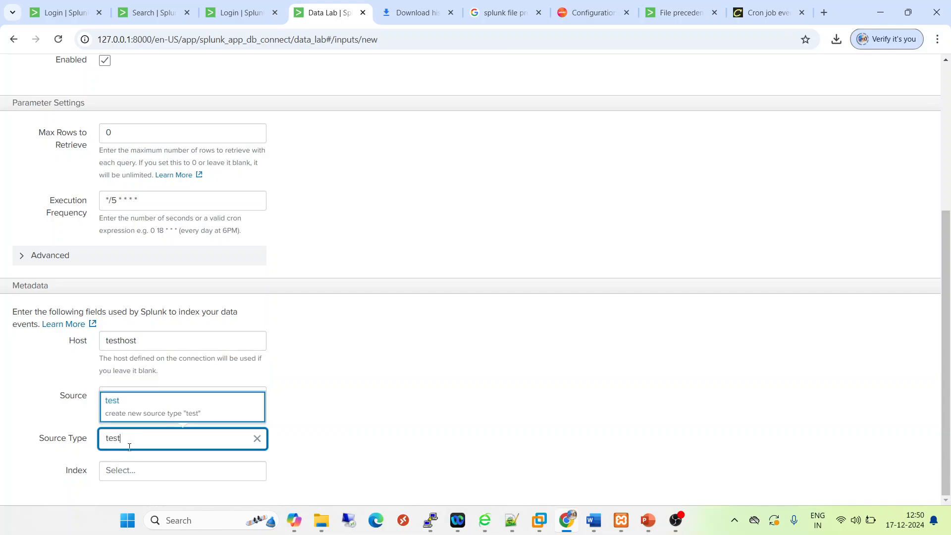
{"action": "type", "text": "sourcetype"}
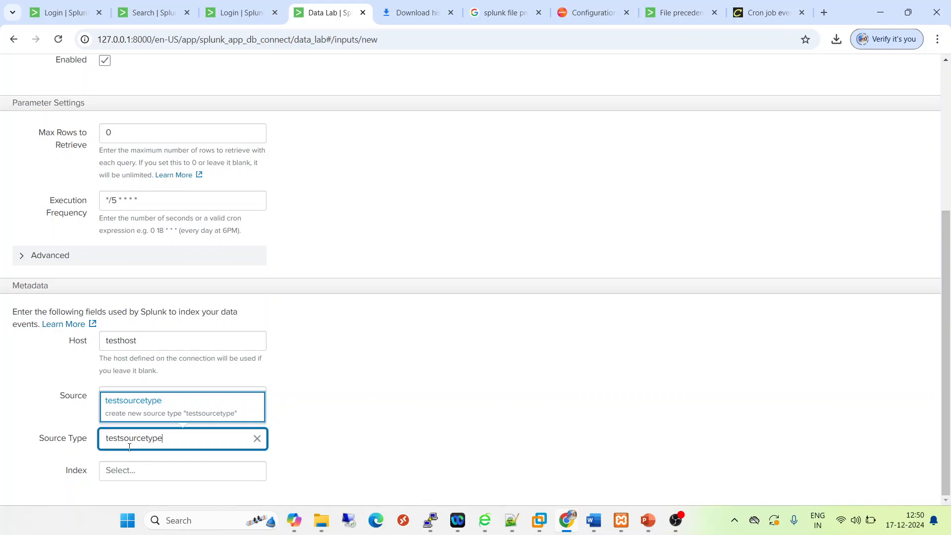
Copy the index name unified from the existing search and select it as the input's index
{"action": "left_click", "coordinate": [144, 475]}
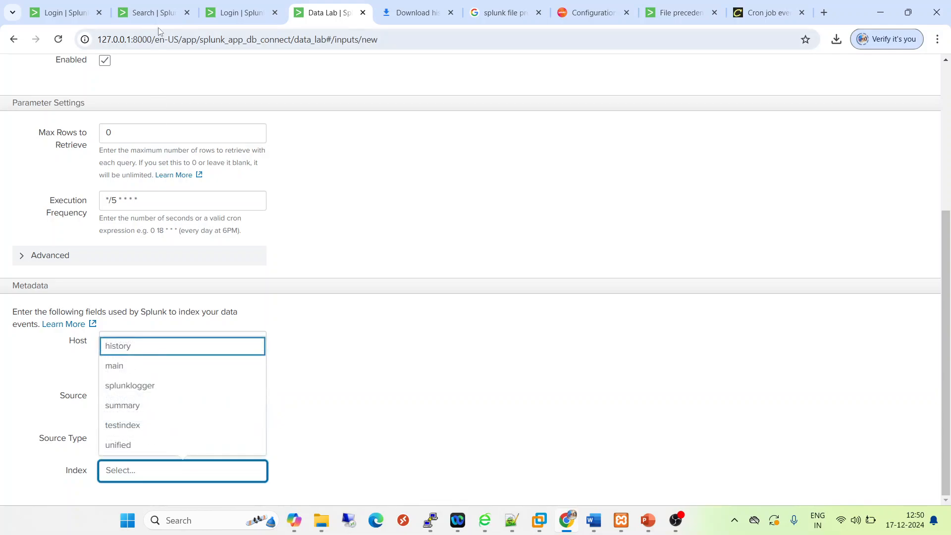
{"action": "left_click", "coordinate": [144, 11]}
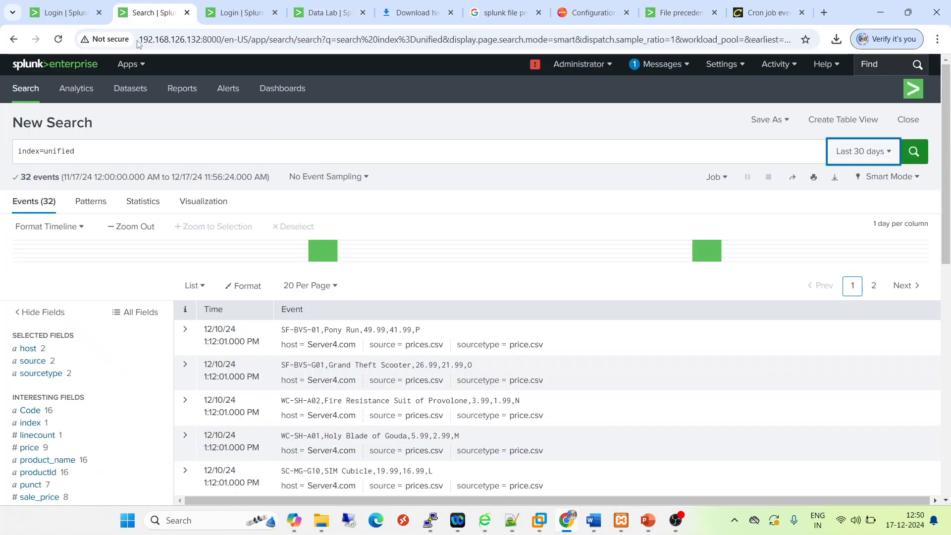
{"action": "double_click", "coordinate": [67, 152]}
{"action": "key", "text": "ctrl+c"}
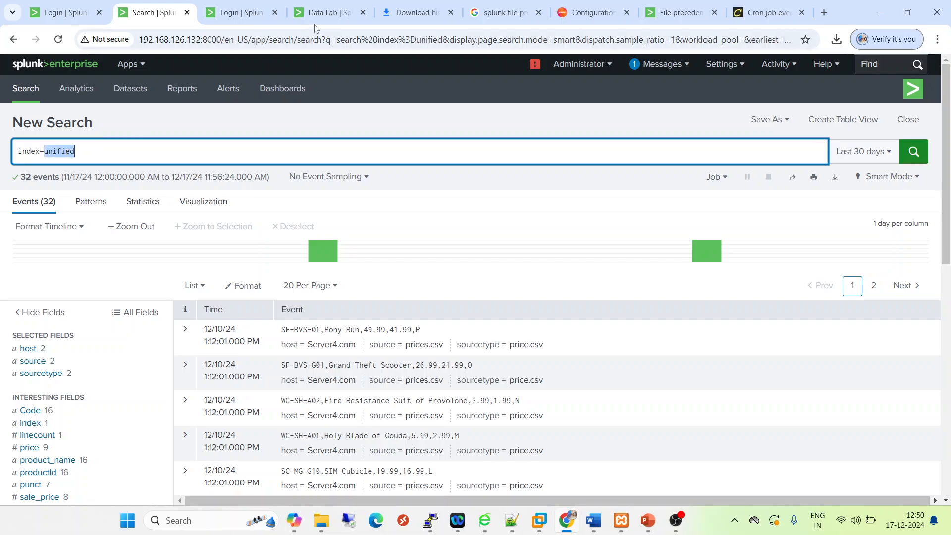
{"action": "left_click", "coordinate": [321, 14]}
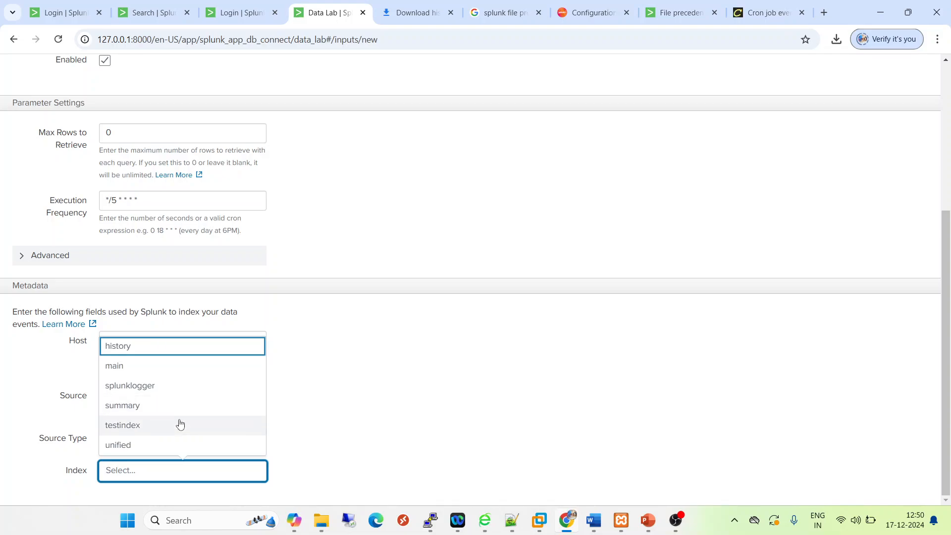
{"action": "key", "text": "ctrl+v"}
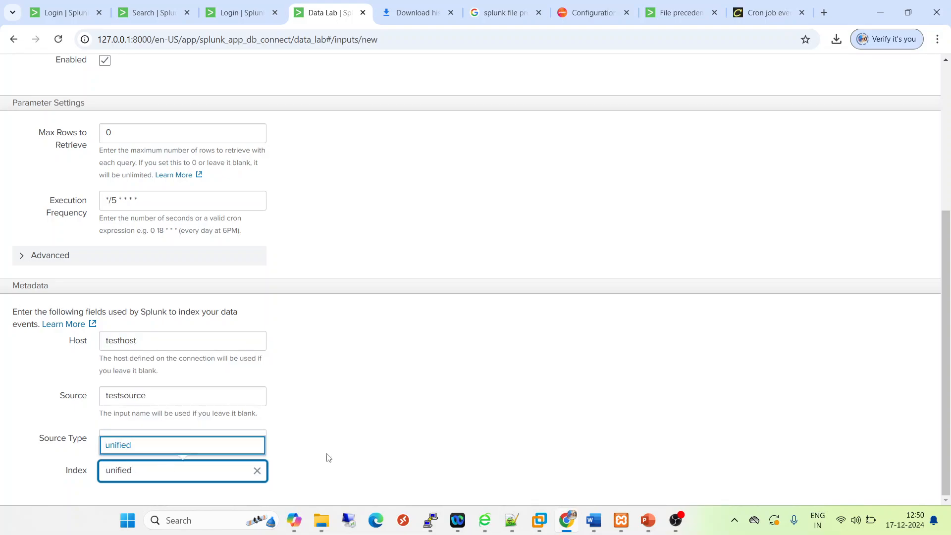
{"action": "left_click", "coordinate": [123, 446]}
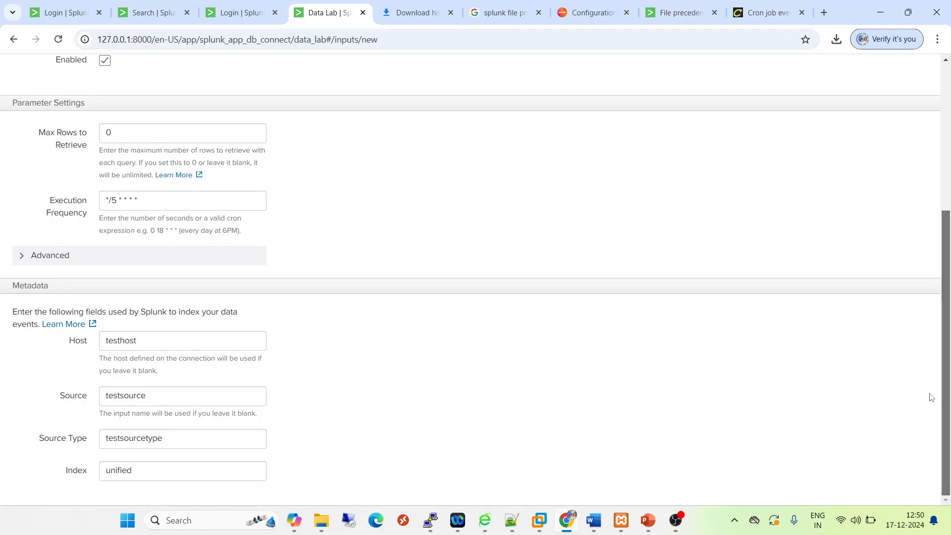
Finish creating the database input and check its name and connection in the summary
{"action": "scroll", "coordinate": [929, 393], "scroll_direction": "up", "scroll_amount": 5}
{"action": "scroll", "coordinate": [928, 269], "scroll_direction": "down", "scroll_amount": 5}
{"action": "scroll", "coordinate": [888, 398], "scroll_direction": "up", "scroll_amount": 5}
{"action": "left_click", "coordinate": [515, 129]}
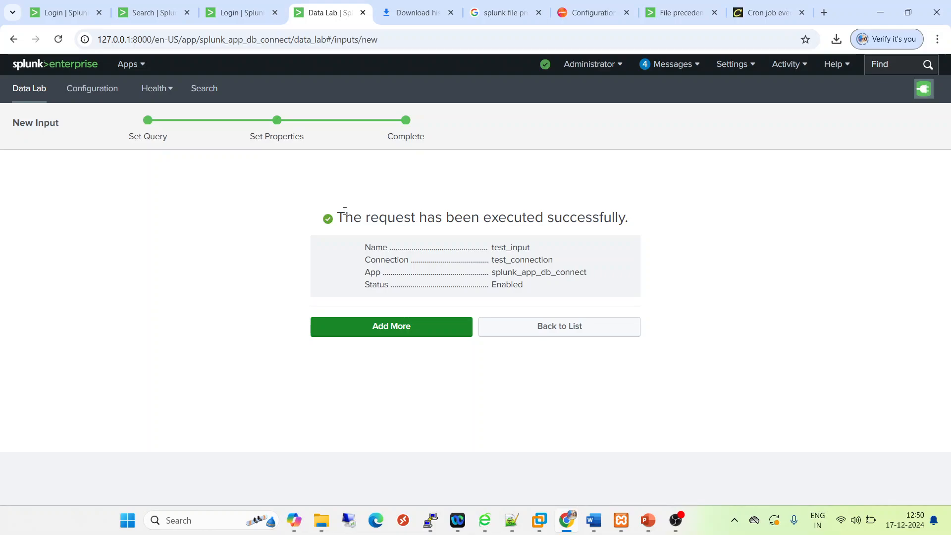
{"action": "left_click_drag", "start_coordinate": [338, 217], "coordinate": [387, 218]}
{"action": "double_click", "coordinate": [525, 259]}
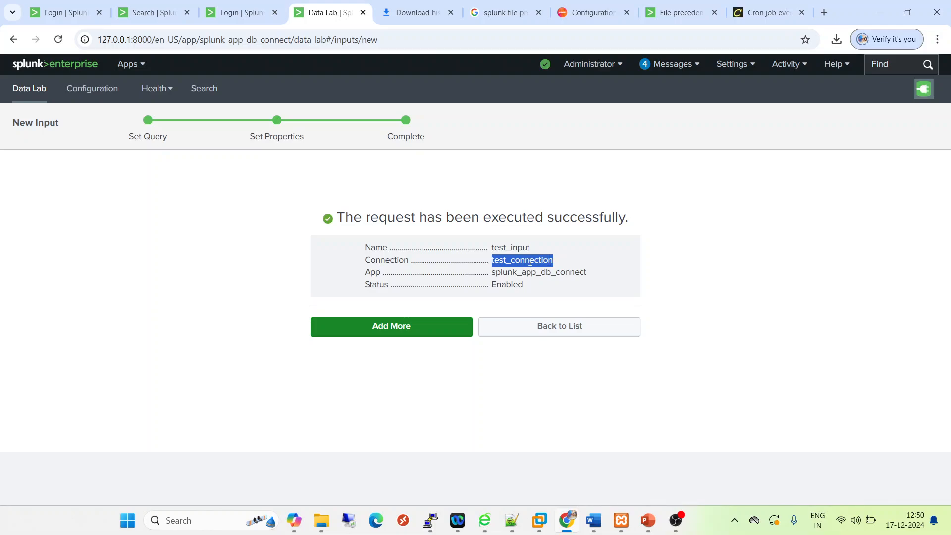
{"action": "double_click", "coordinate": [507, 248]}
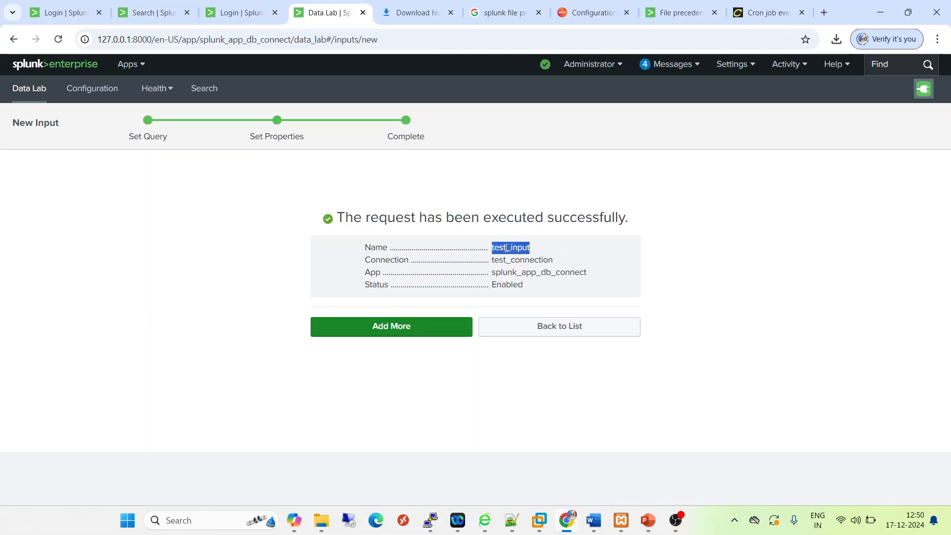
Rerun the index=unified search over the last 30 days to look for the database events
{"action": "left_click", "coordinate": [149, 12]}
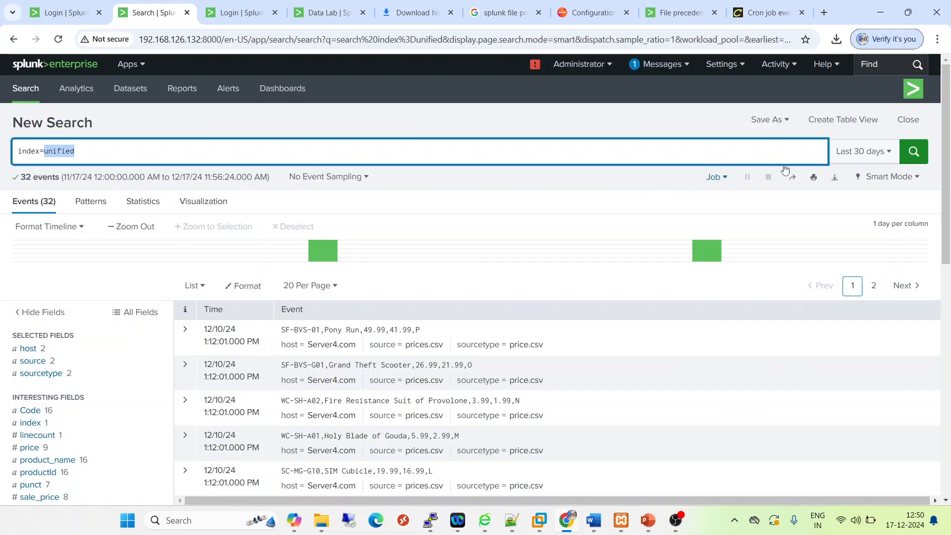
{"action": "left_click", "coordinate": [914, 153]}
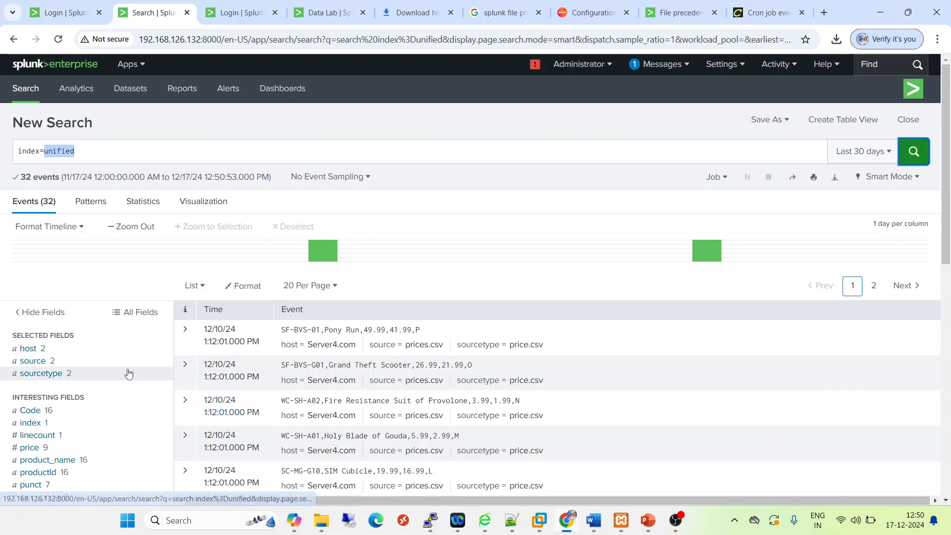
Check the source and sourcetype field values, and extend the search to all time by running index=unified earliest=1
{"action": "left_click", "coordinate": [47, 375]}
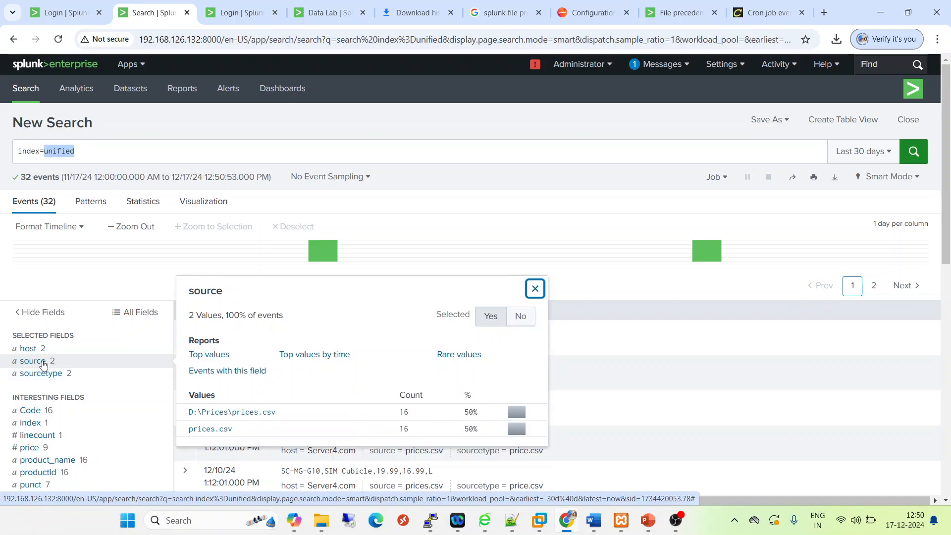
{"action": "left_click", "coordinate": [120, 146]}
{"action": "type", "text": "eatlie"}
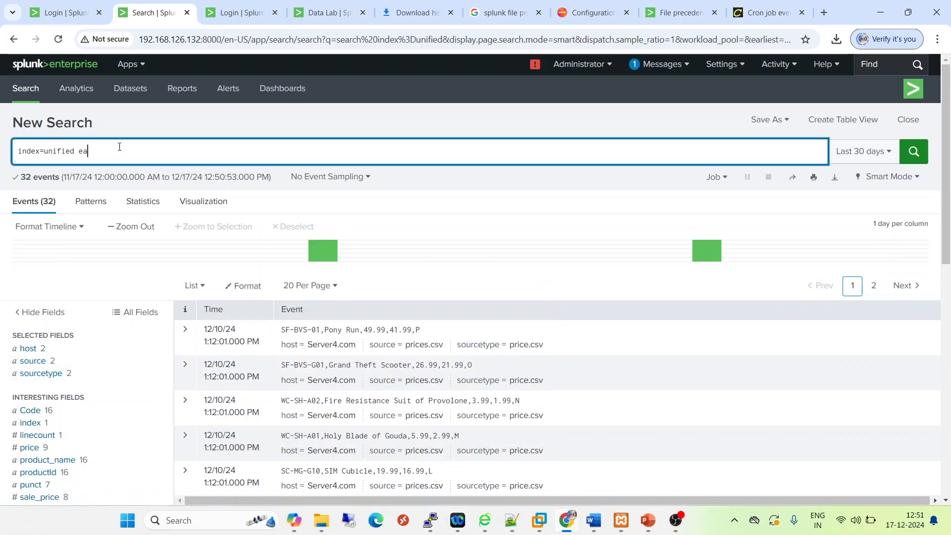
{"action": "key", "text": "BackSpace"}
{"action": "key", "text": "BackSpace"}
{"action": "key", "text": "BackSpace"}
{"action": "type", "text": "rliest=1"}
{"action": "key", "text": "Return"}
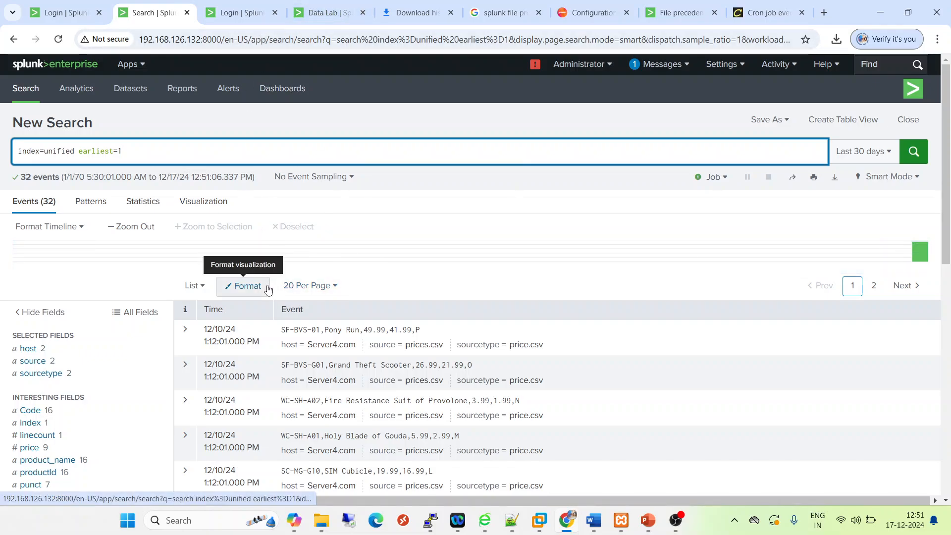
Review the completed test_input summary in DB Connect against the unified index search results
{"action": "left_click", "coordinate": [315, 15]}
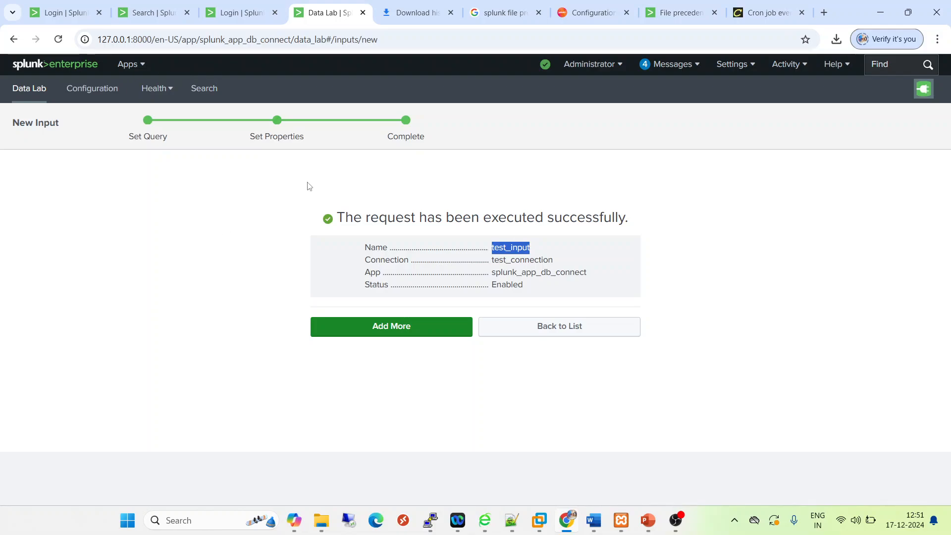
{"action": "left_click", "coordinate": [148, 13]}
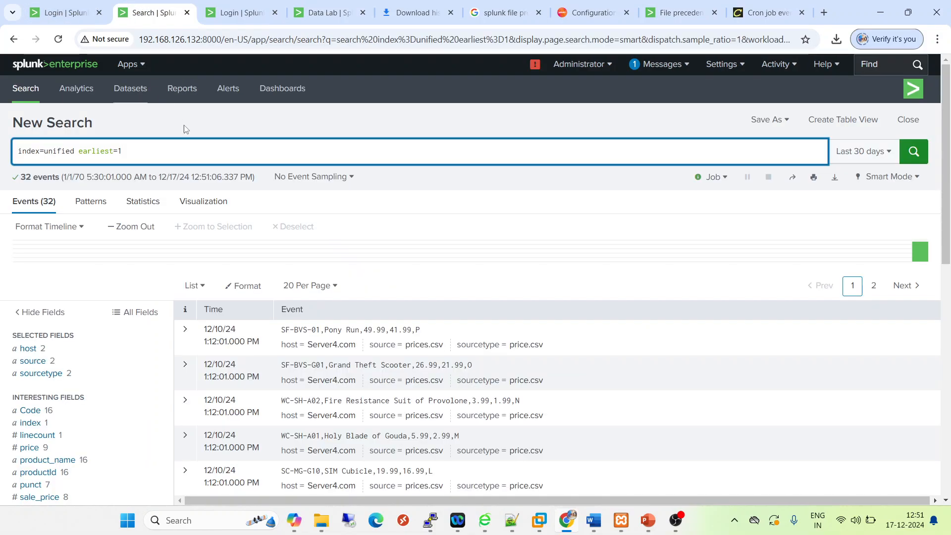
{"action": "left_click", "coordinate": [326, 10]}
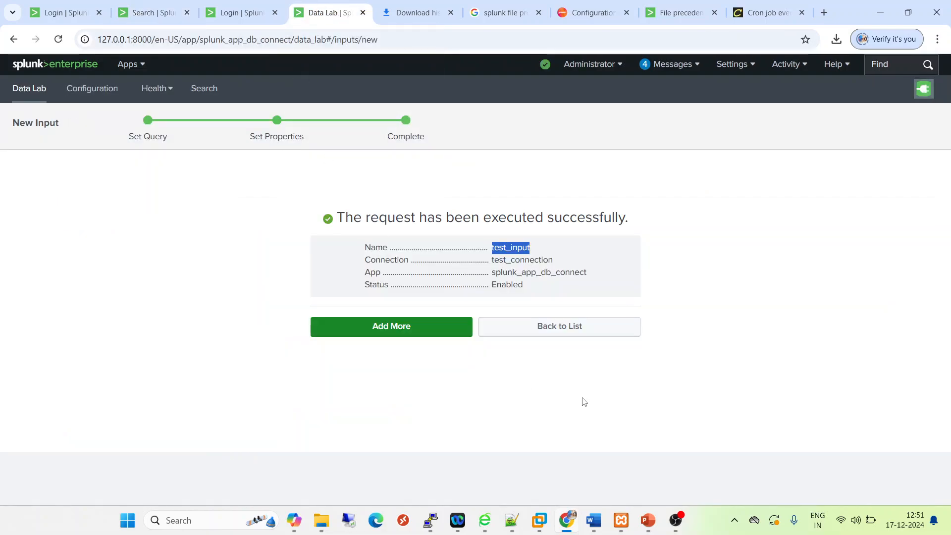
Switch to the running PowerPoint slide show about creating the identity, connection and DB input
{"action": "mouse_move", "coordinate": [654, 530]}
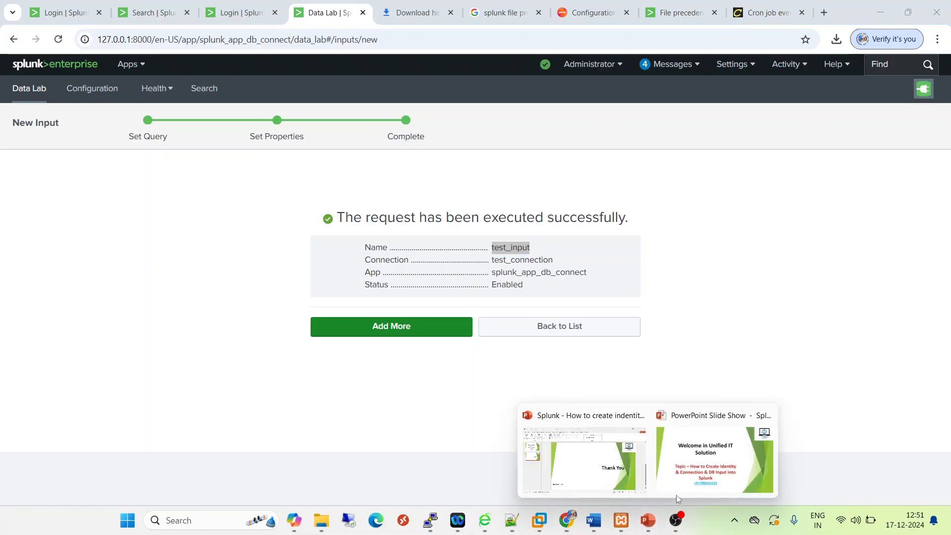
{"action": "left_click", "coordinate": [706, 466]}
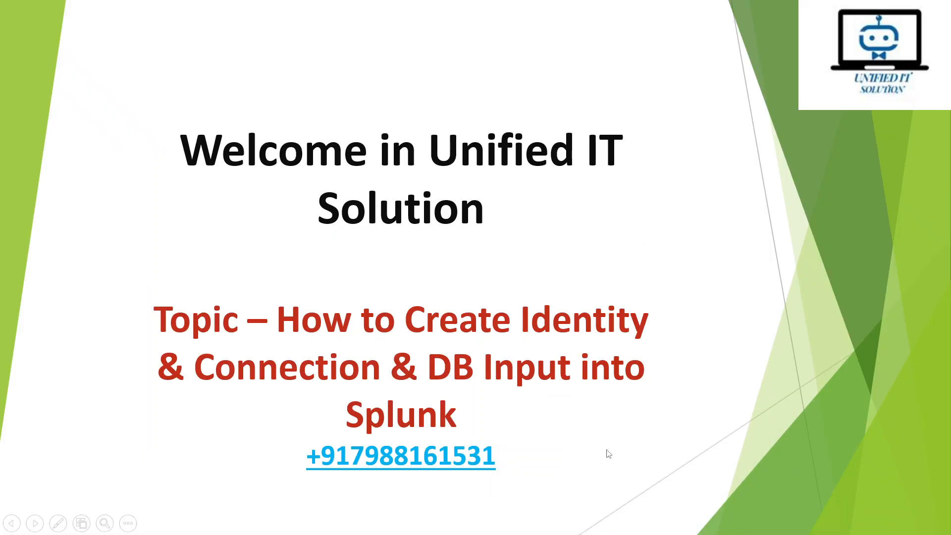